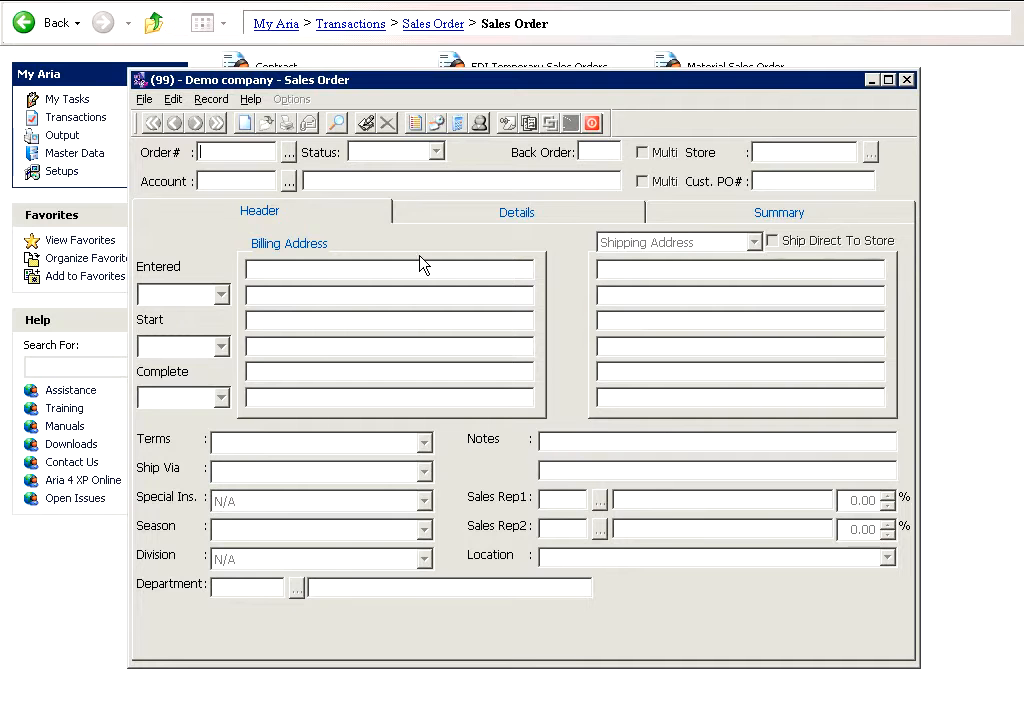
Step: Start a new sales order with the default session settings and enter the customer account code
{"action": "left_click", "coordinate": [243, 124]}
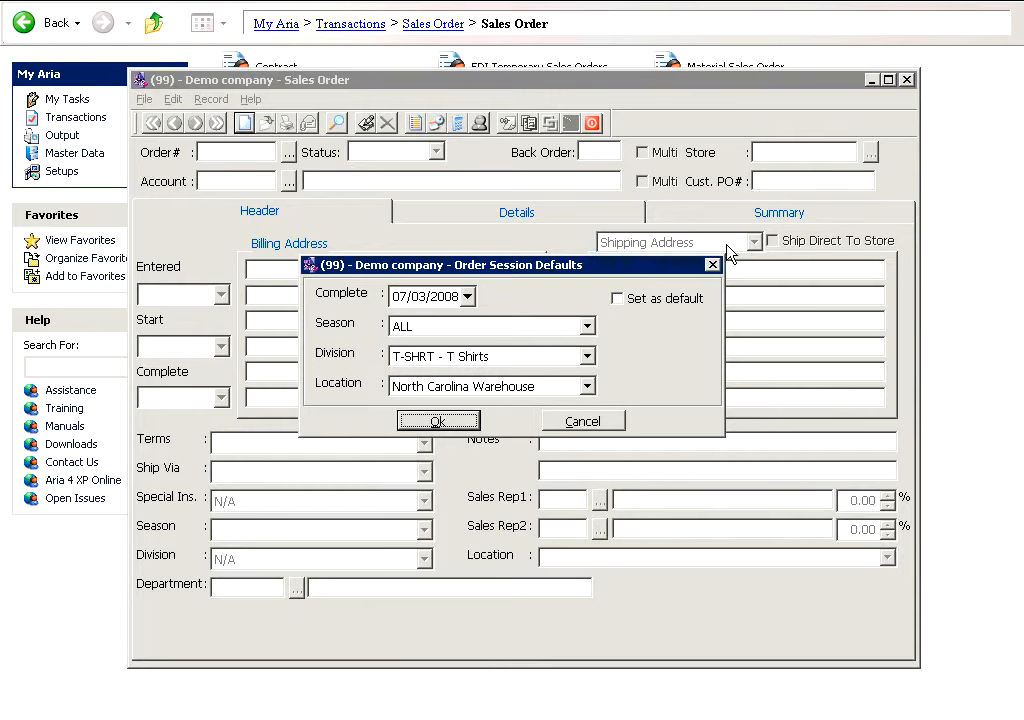
{"action": "left_click", "coordinate": [438, 421]}
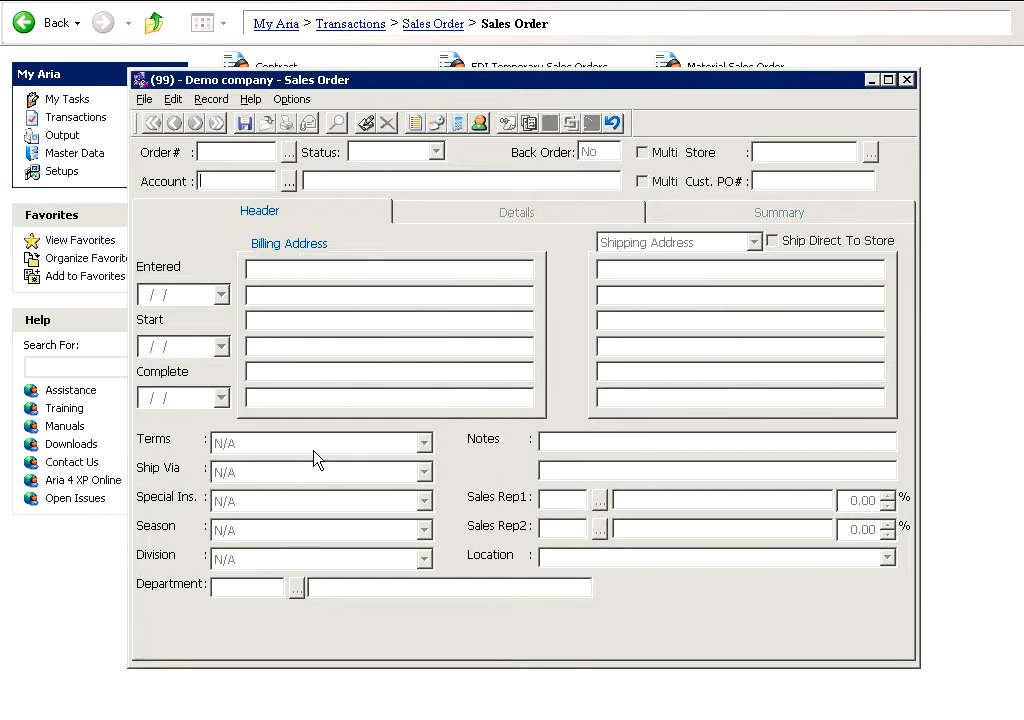
{"action": "type", "text": "CUS01"}
{"action": "key", "text": "Tab"}
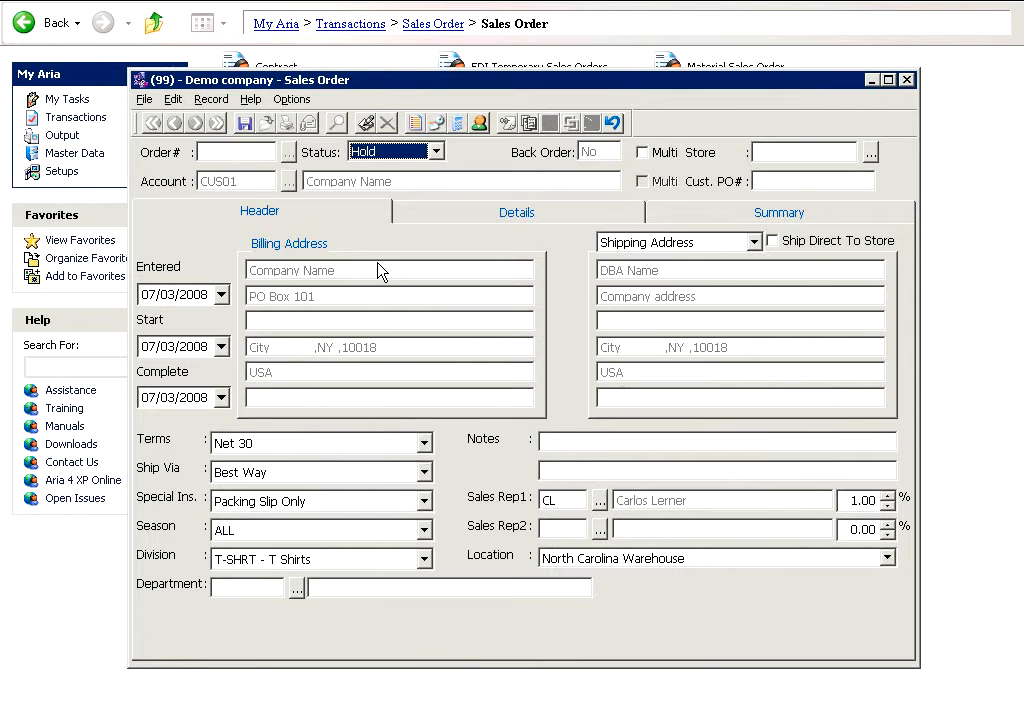
Step: Enable multi-store ordering for the order and enter the customer PO number
{"action": "left_click", "coordinate": [647, 156]}
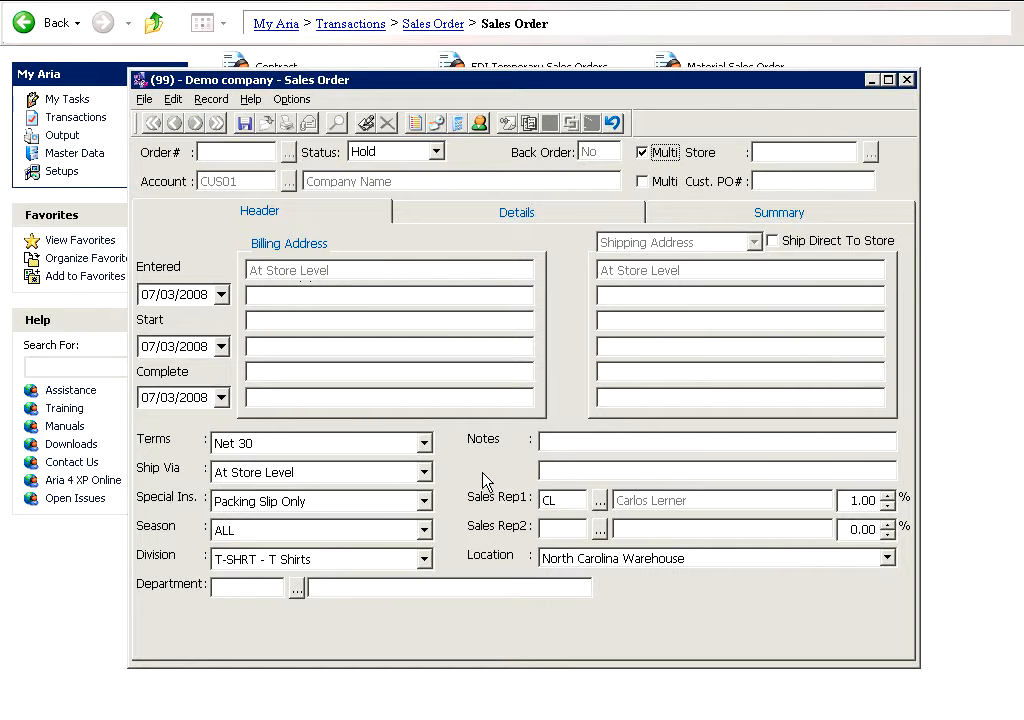
{"action": "left_click", "coordinate": [643, 183]}
{"action": "left_click", "coordinate": [643, 183]}
{"action": "left_click", "coordinate": [775, 182]}
{"action": "type", "text": "12345678"}
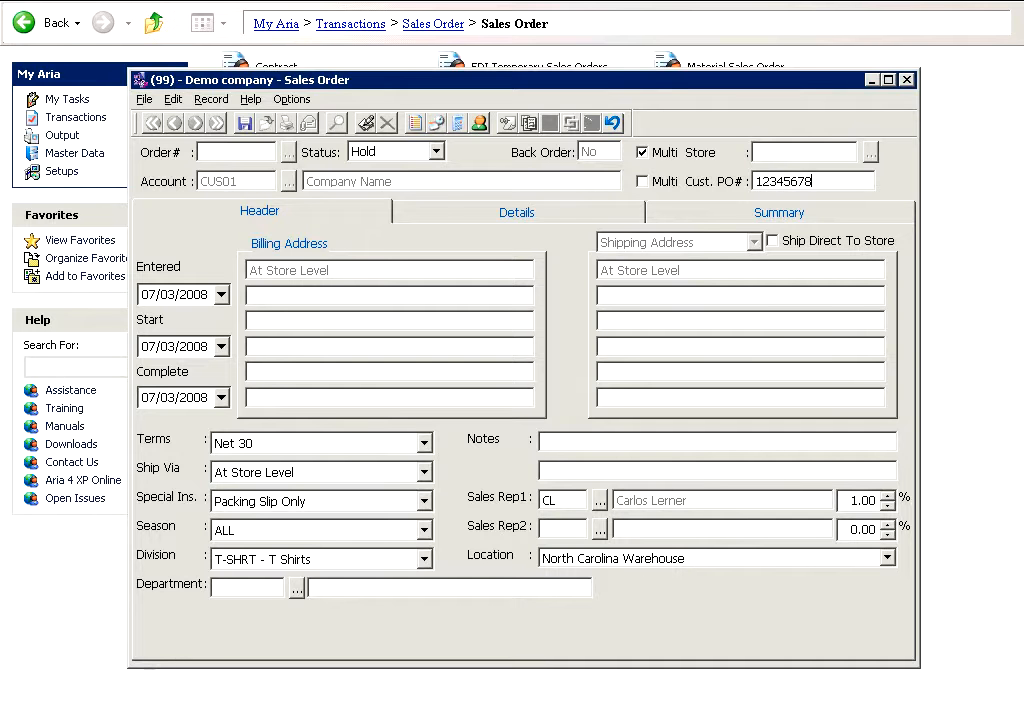
Step: Add a new order line on the Details tab for store 001
{"action": "left_click", "coordinate": [512, 214]}
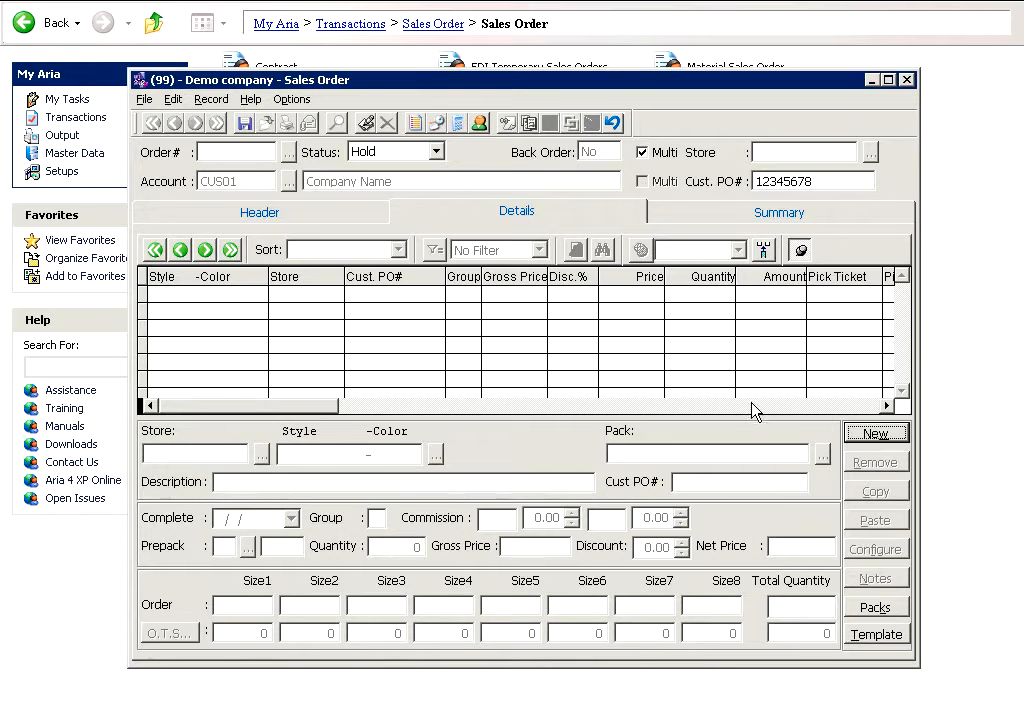
{"action": "left_click", "coordinate": [885, 436]}
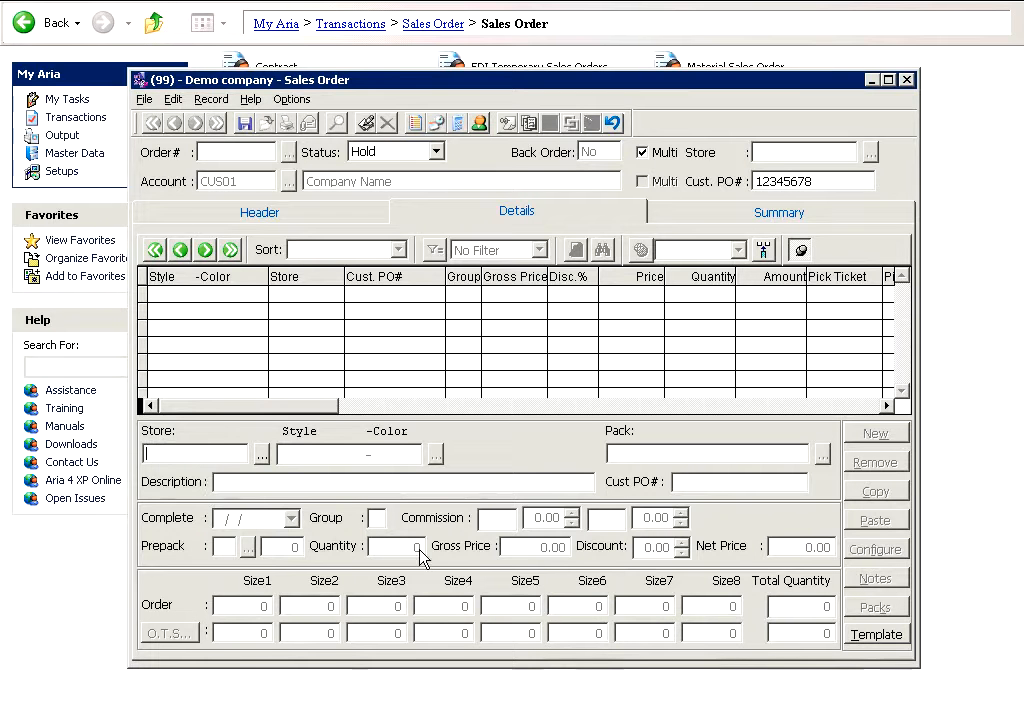
{"action": "type", "text": "001"}
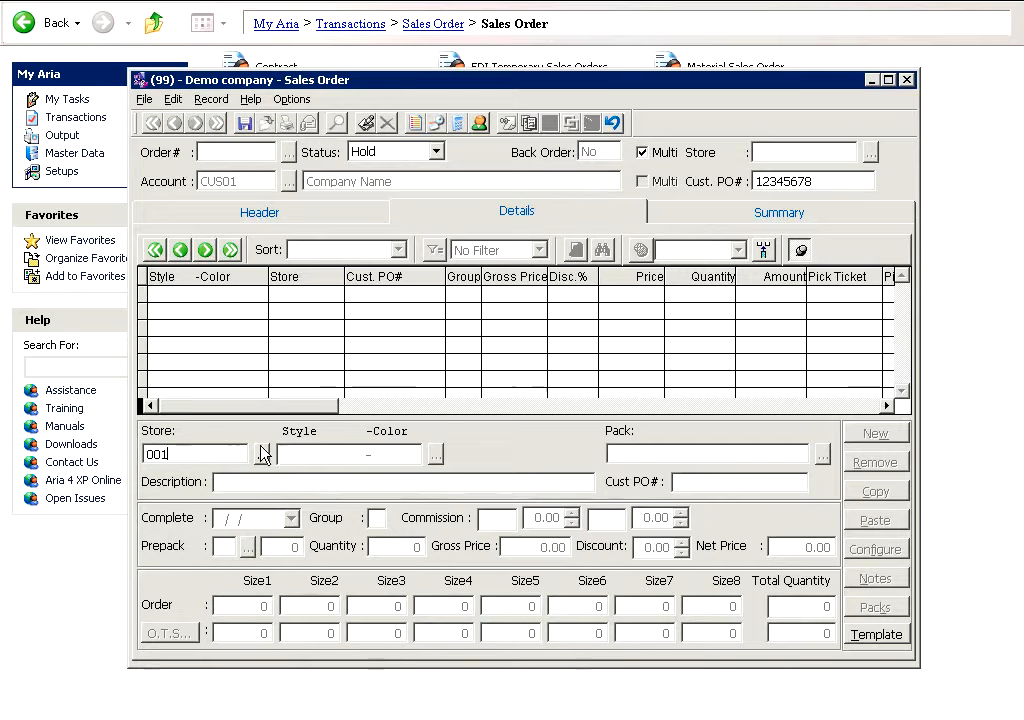
{"action": "left_click", "coordinate": [262, 456]}
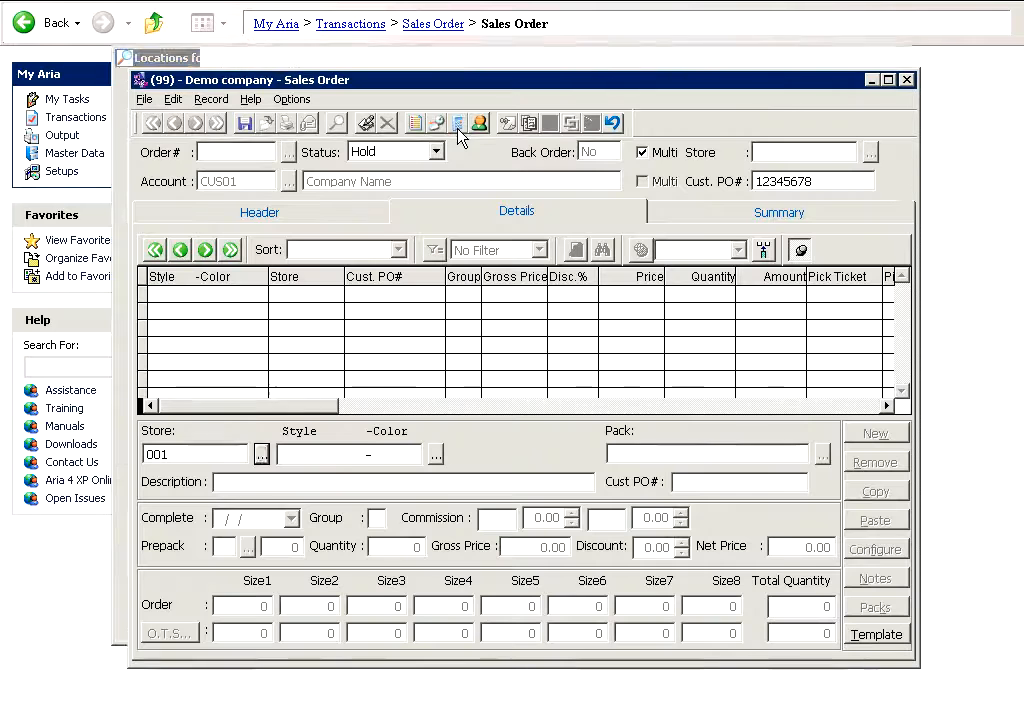
{"action": "double_click", "coordinate": [458, 132]}
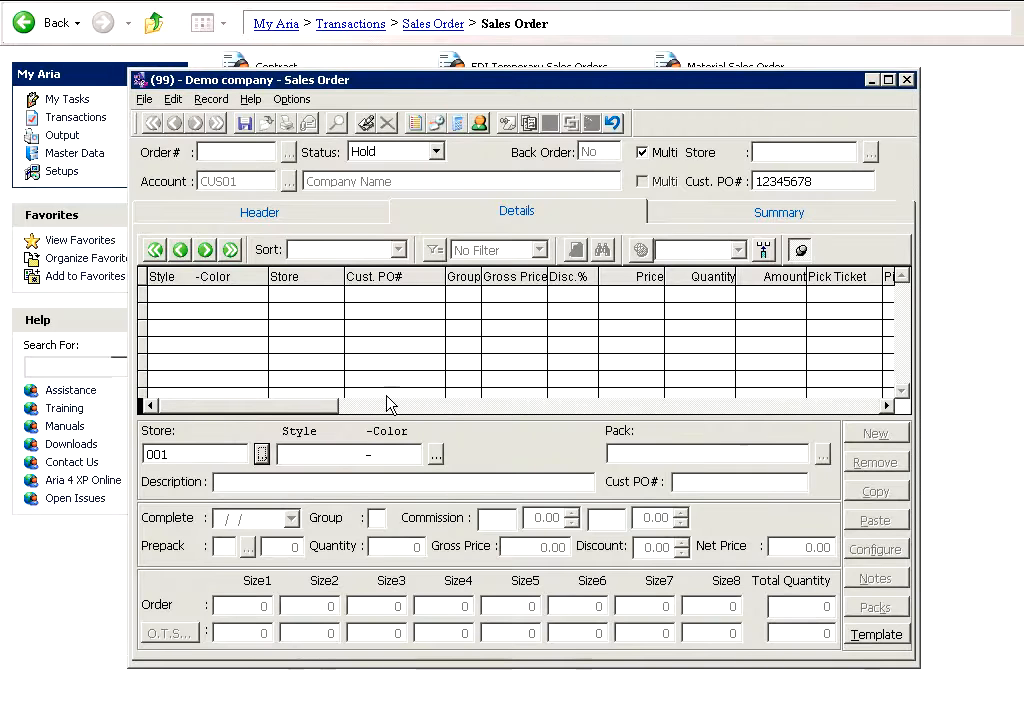
Step: Set the order line's style to TSC10001 in color BLACK
{"action": "left_click", "coordinate": [290, 459]}
{"action": "type", "text": "TSC10001"}
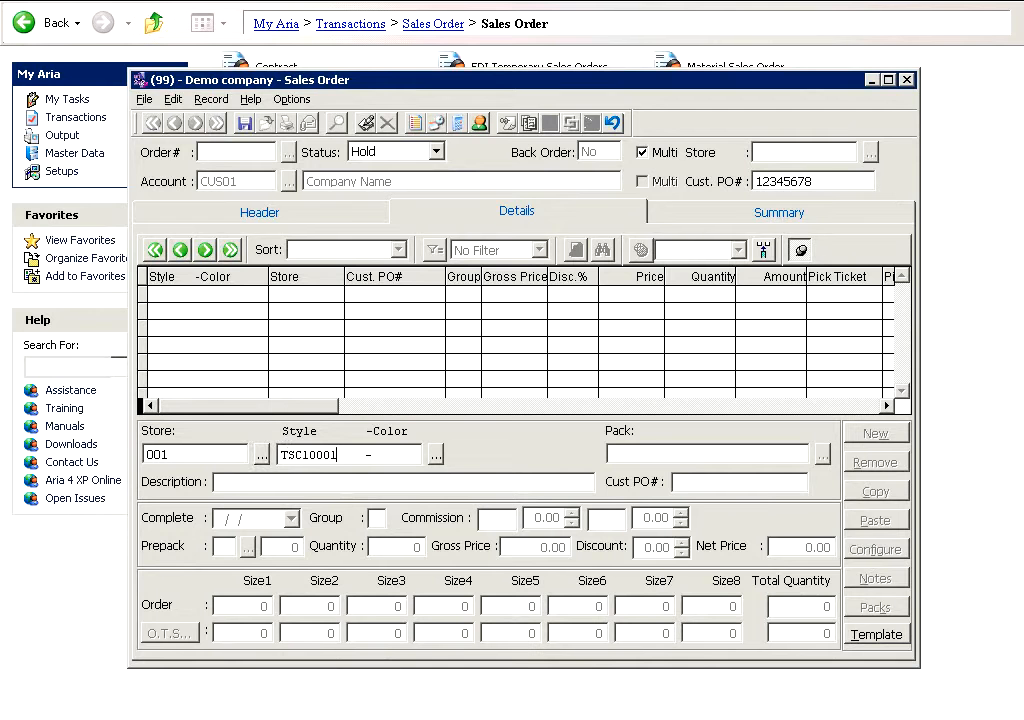
{"action": "key", "text": "End"}
{"action": "type", "text": "BLACK"}
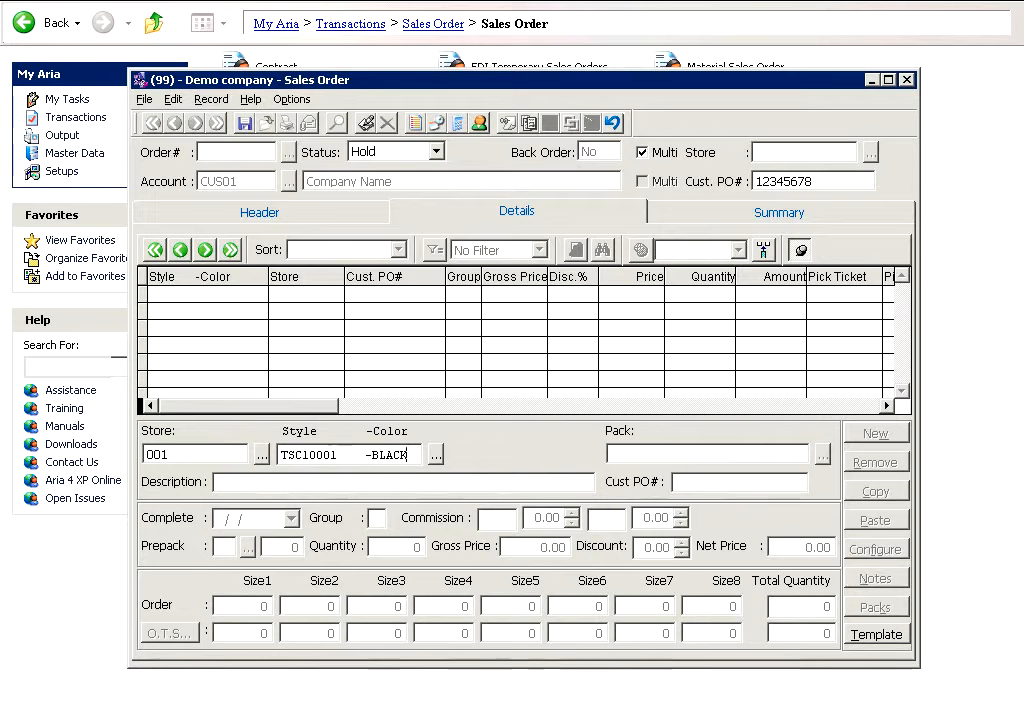
{"action": "key", "text": "Tab"}
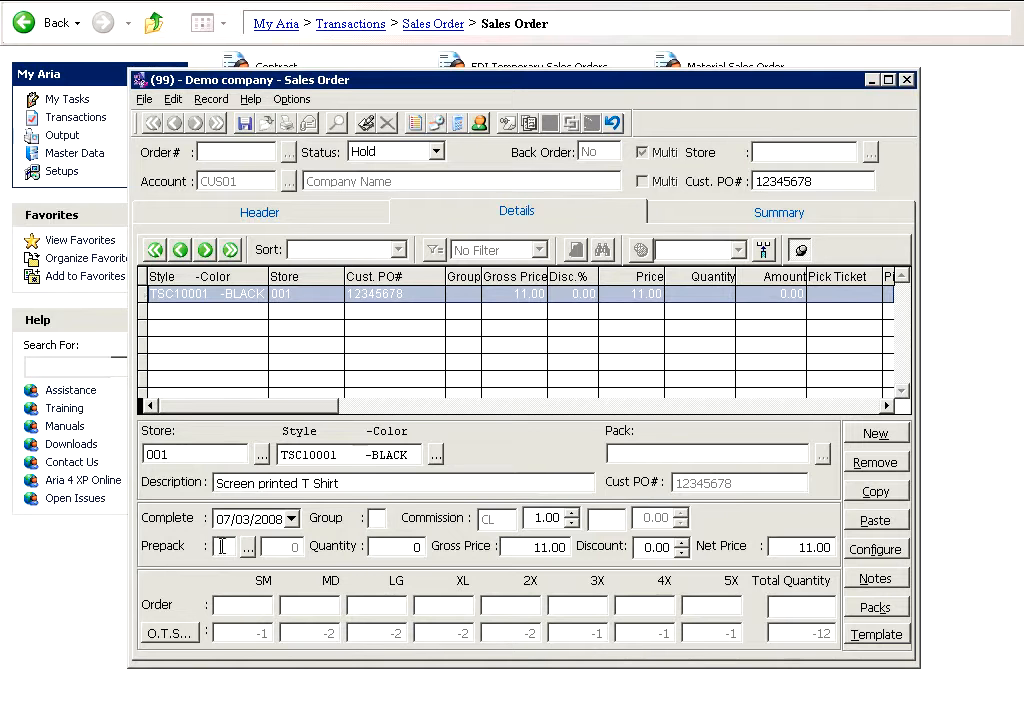
Step: Apply prepack 1 to the line with a prepack quantity of 20
{"action": "type", "text": "1"}
{"action": "type", "text": "20"}
{"action": "key", "text": "Tab"}
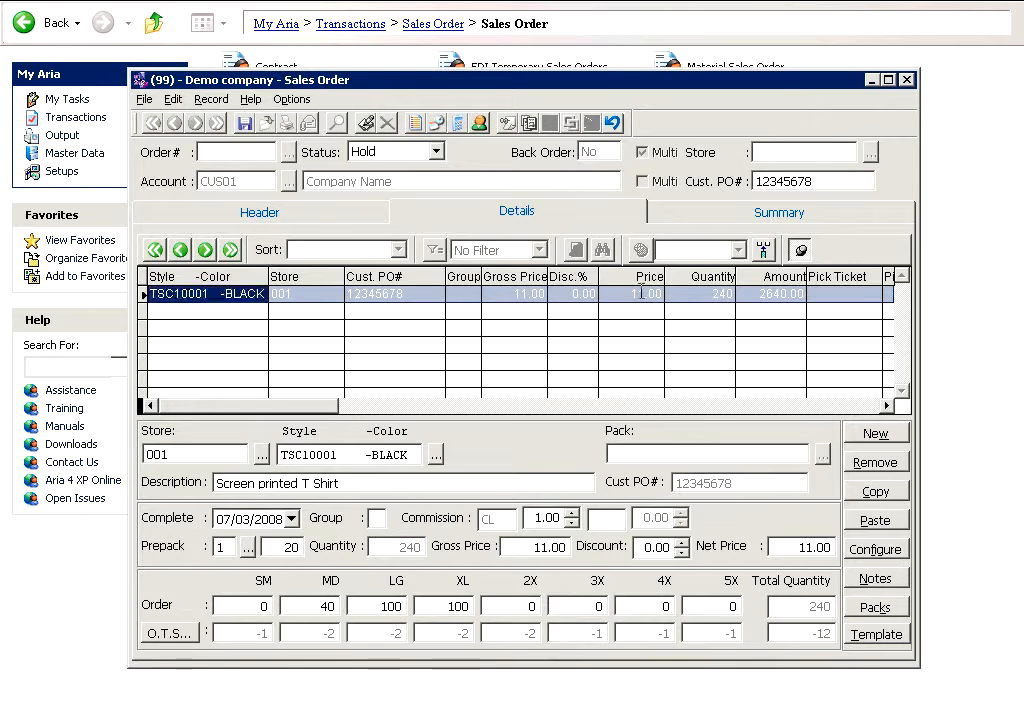
Step: Remove the TSC10001 BLACK order line
{"action": "left_click", "coordinate": [649, 290]}
{"action": "left_click", "coordinate": [874, 462]}
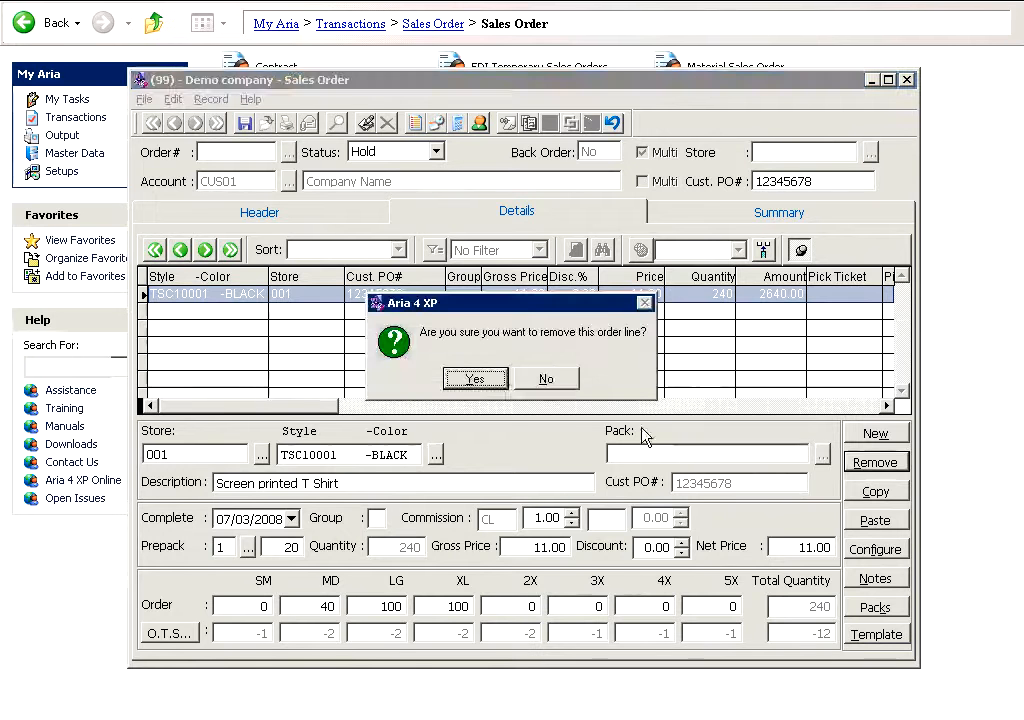
{"action": "left_click", "coordinate": [476, 378]}
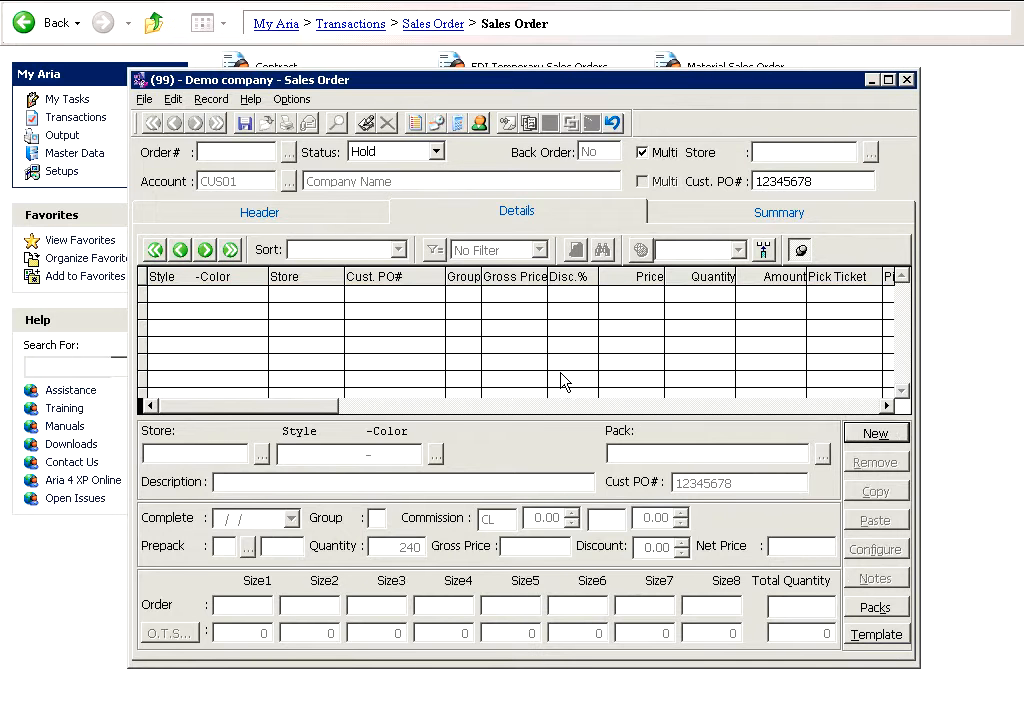
Step: Open the multi-store order details template window and reposition it
{"action": "left_click", "coordinate": [866, 636]}
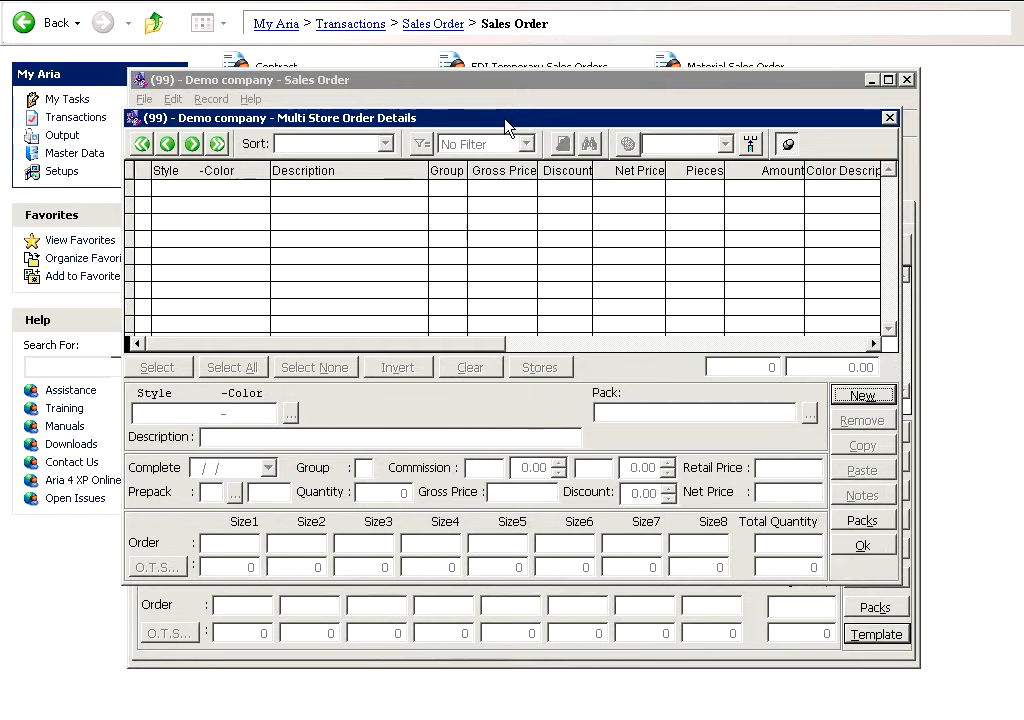
{"action": "left_click_drag", "start_coordinate": [505, 125], "coordinate": [519, 267]}
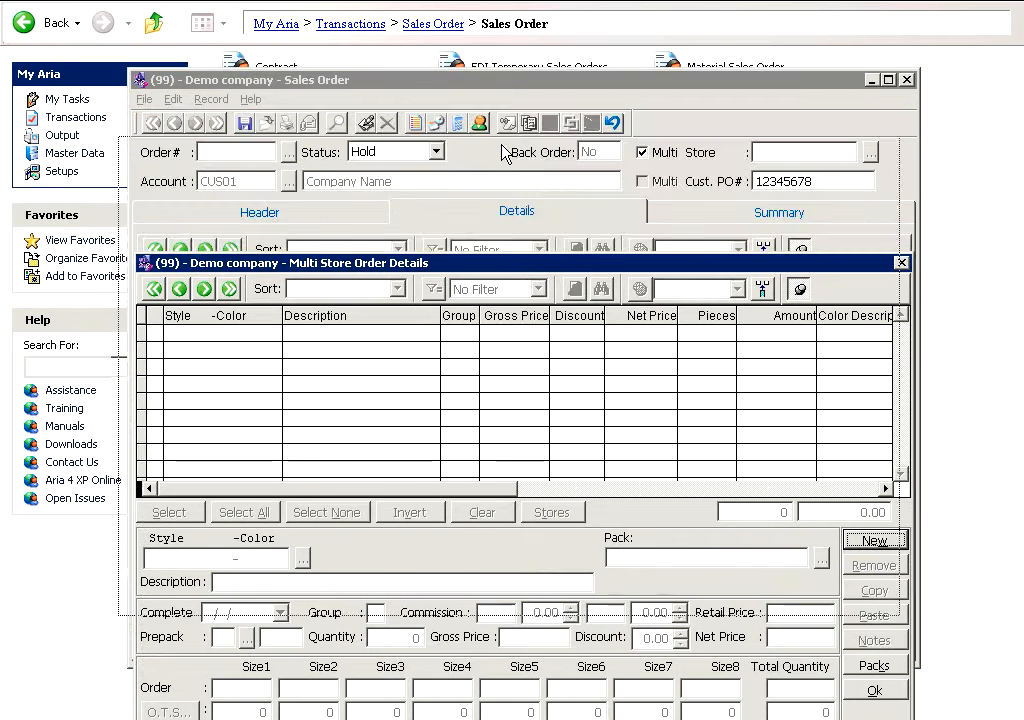
{"action": "left_click_drag", "start_coordinate": [502, 146], "coordinate": [502, 145]}
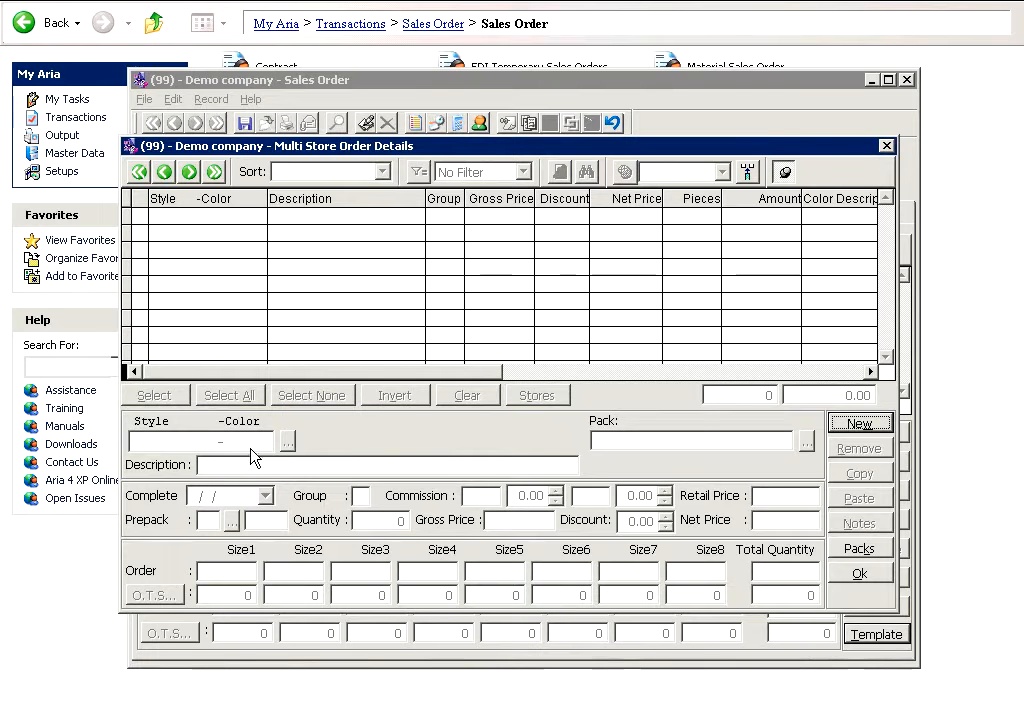
Step: Add a template line for style TSC10001 in color BLACK
{"action": "left_click", "coordinate": [855, 424]}
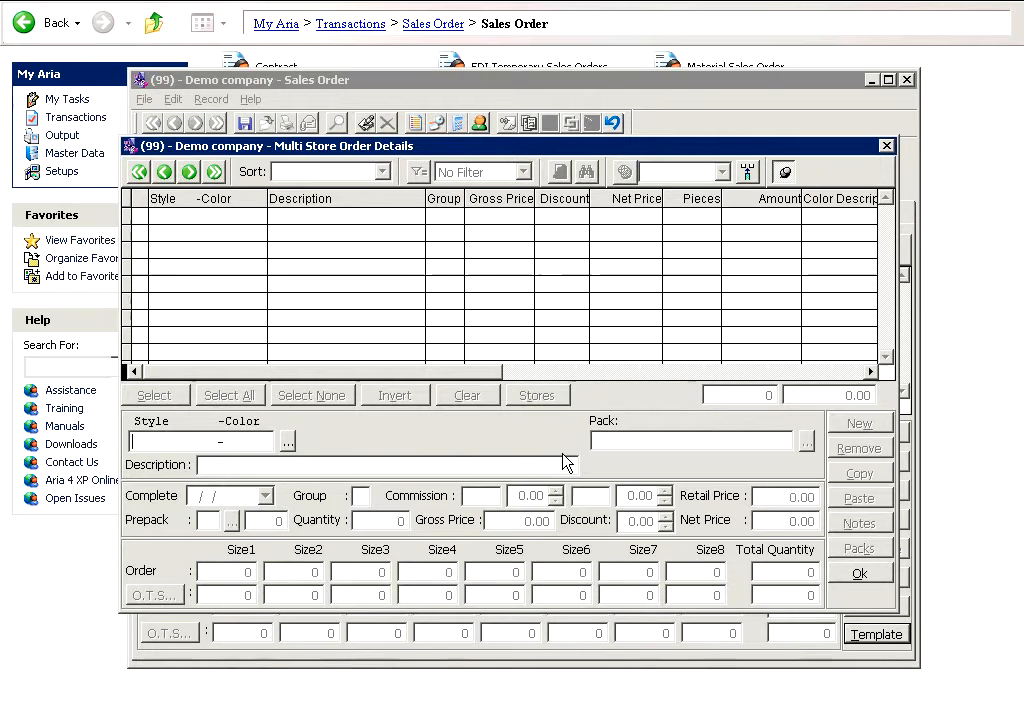
{"action": "type", "text": "TSC100      "}
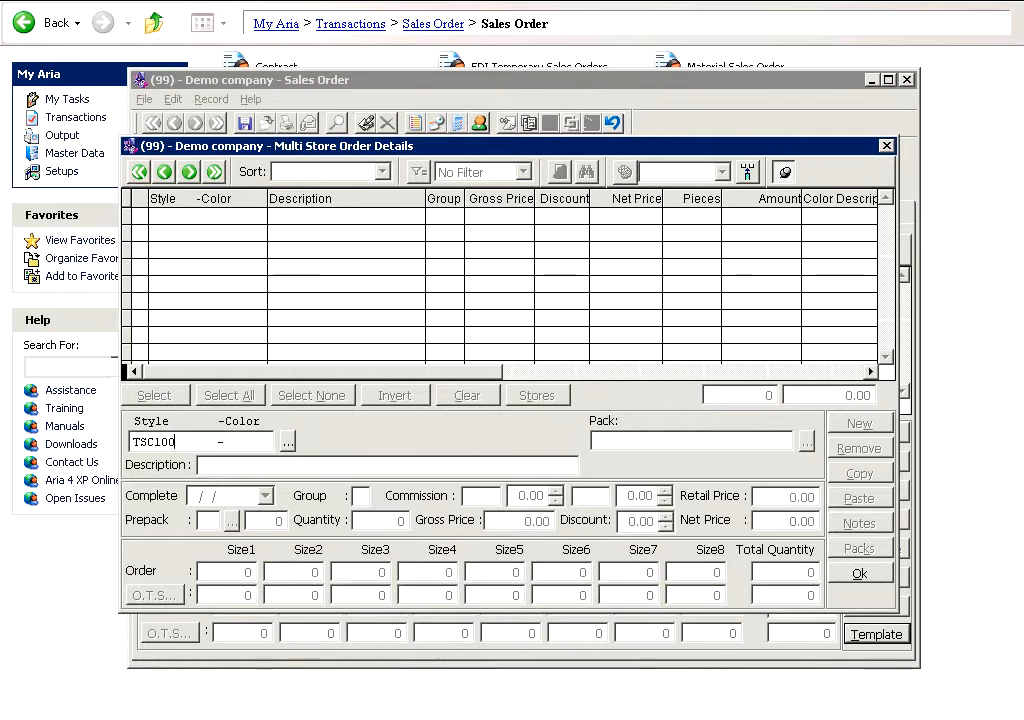
{"action": "type", "text": "01    -B"}
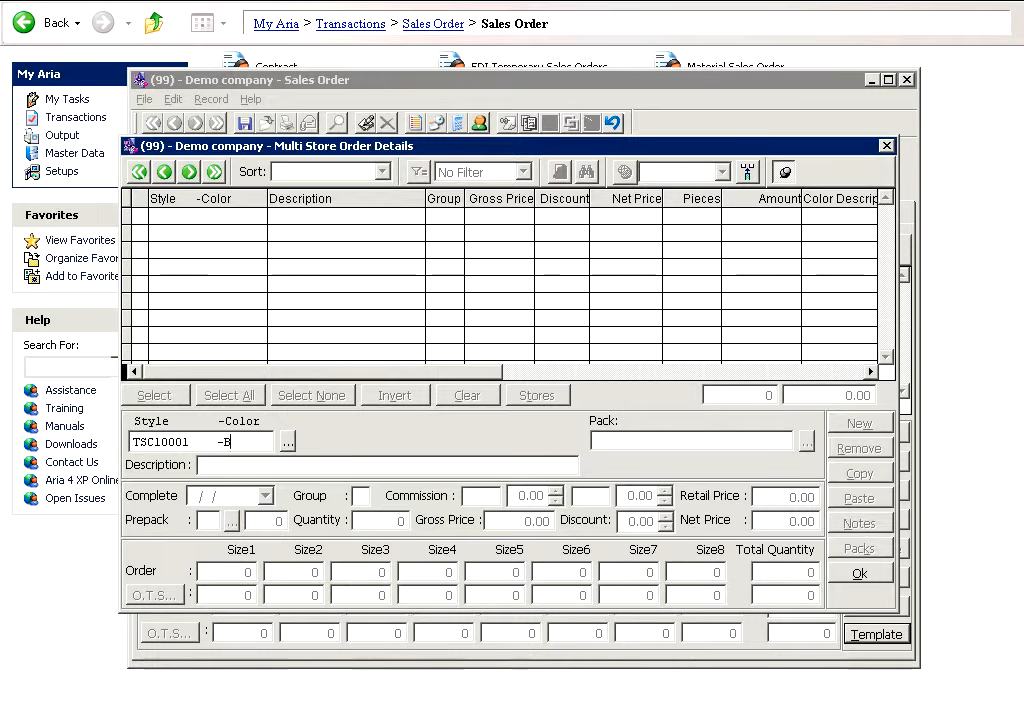
{"action": "type", "text": "LACK"}
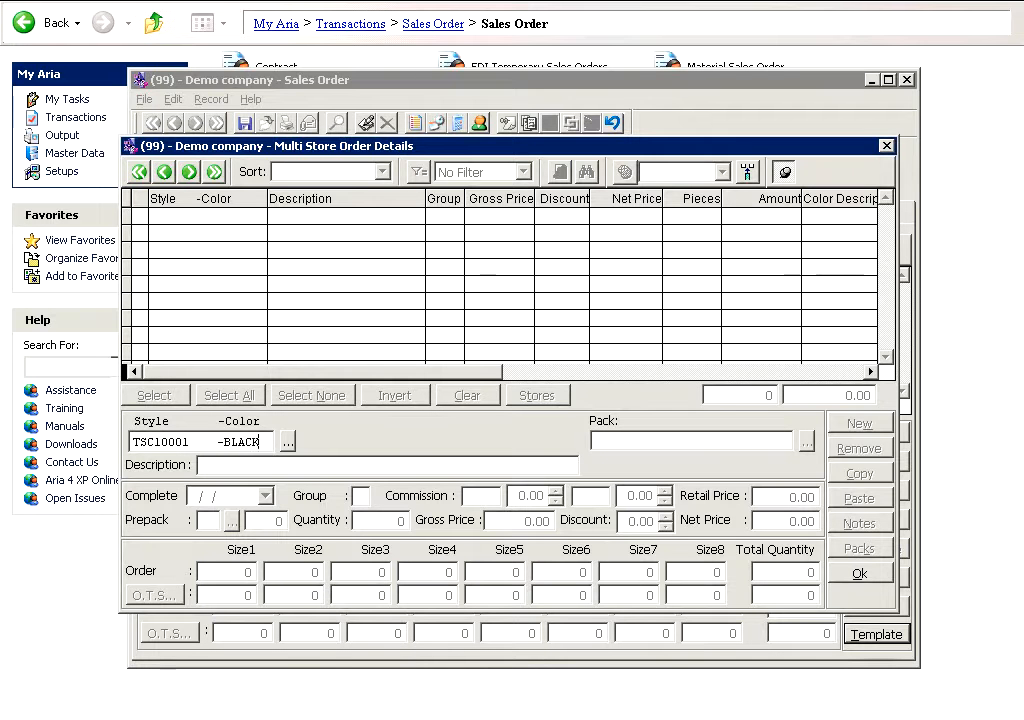
{"action": "key", "text": "Tab"}
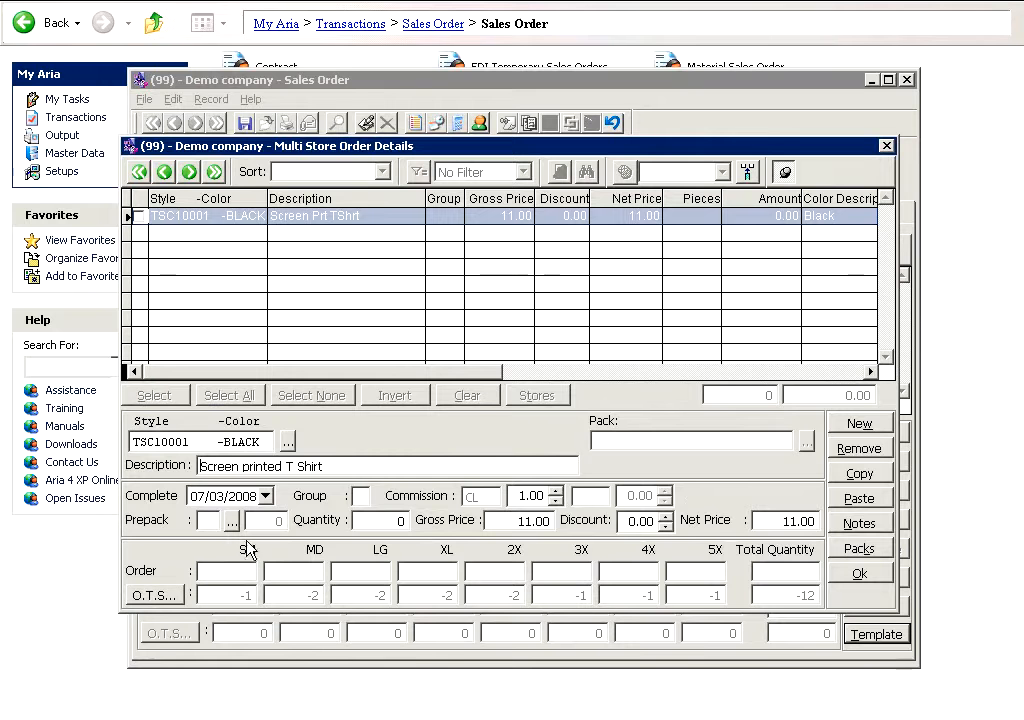
Step: Set the BLACK line's prepack to 1 with a prepack quantity of 5
{"action": "left_click", "coordinate": [205, 521]}
{"action": "type", "text": "1"}
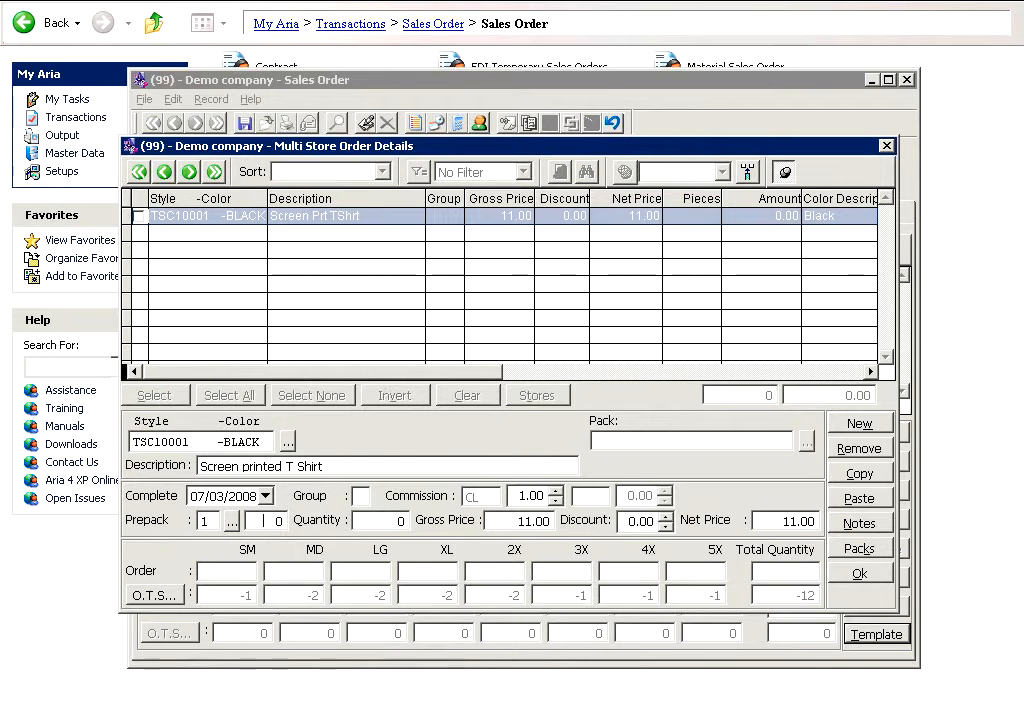
{"action": "type", "text": "5"}
{"action": "key", "text": "Tab"}
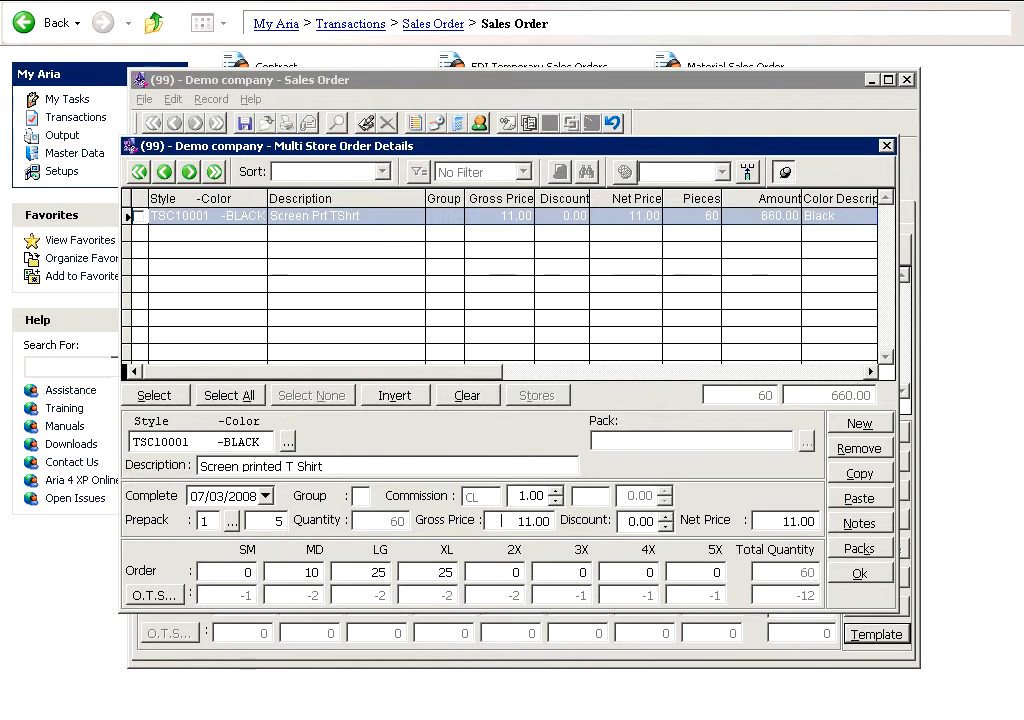
Step: Add a DAISY template line with prepack 1 and a prepack quantity of 5
{"action": "left_click", "coordinate": [857, 425]}
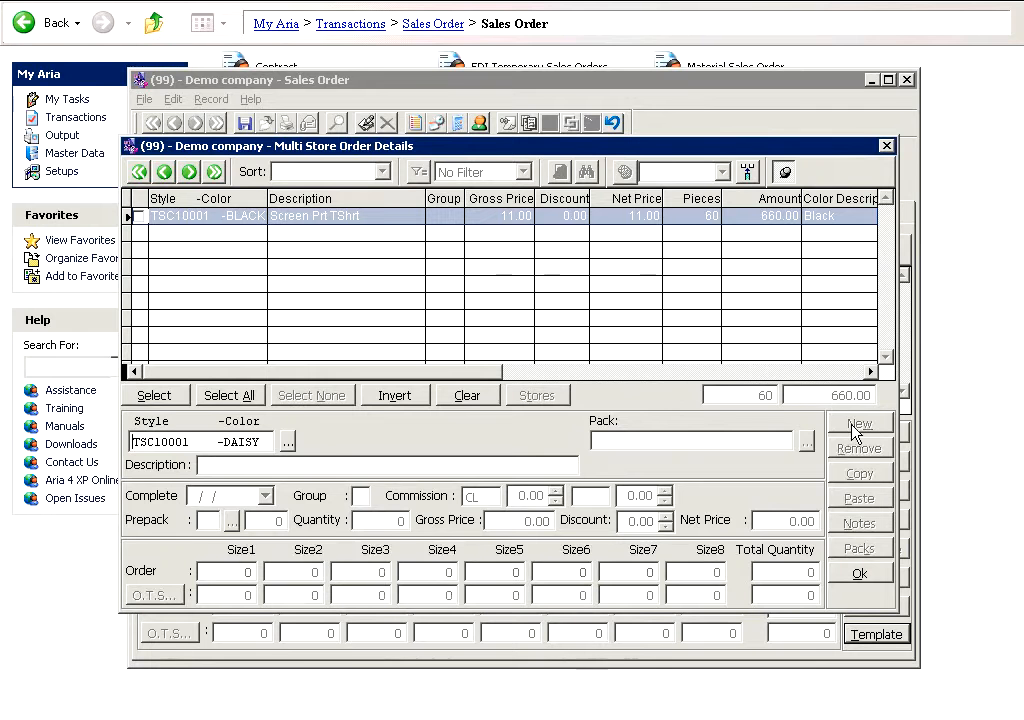
{"action": "key", "text": "Return"}
{"action": "left_click", "coordinate": [210, 521]}
{"action": "type", "text": "1"}
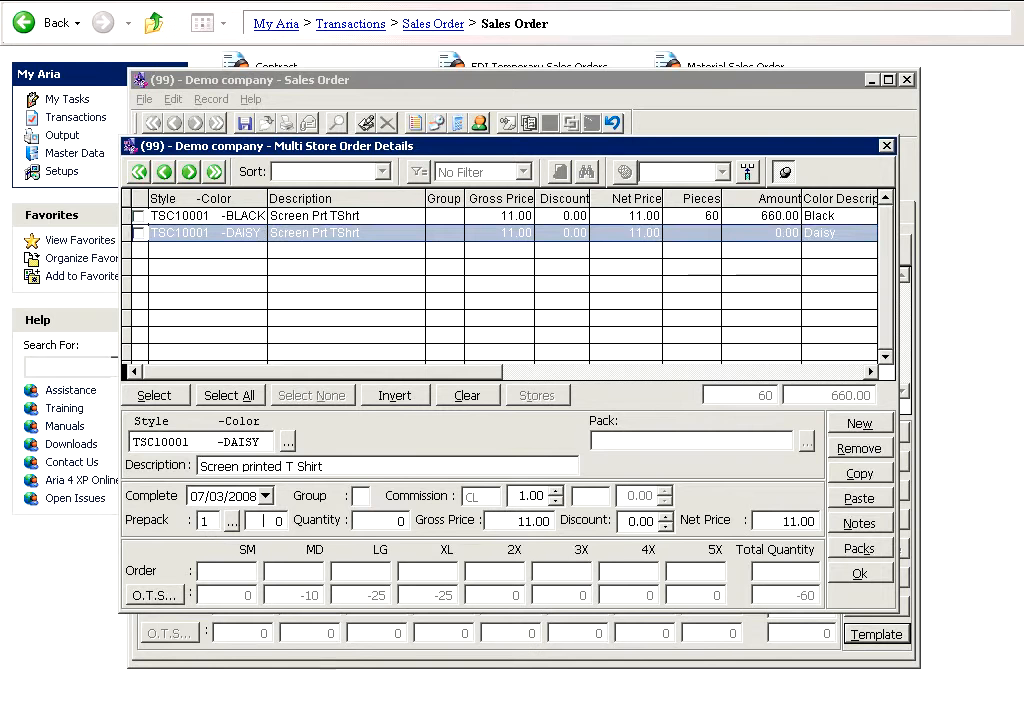
{"action": "type", "text": "5"}
{"action": "key", "text": "Tab"}
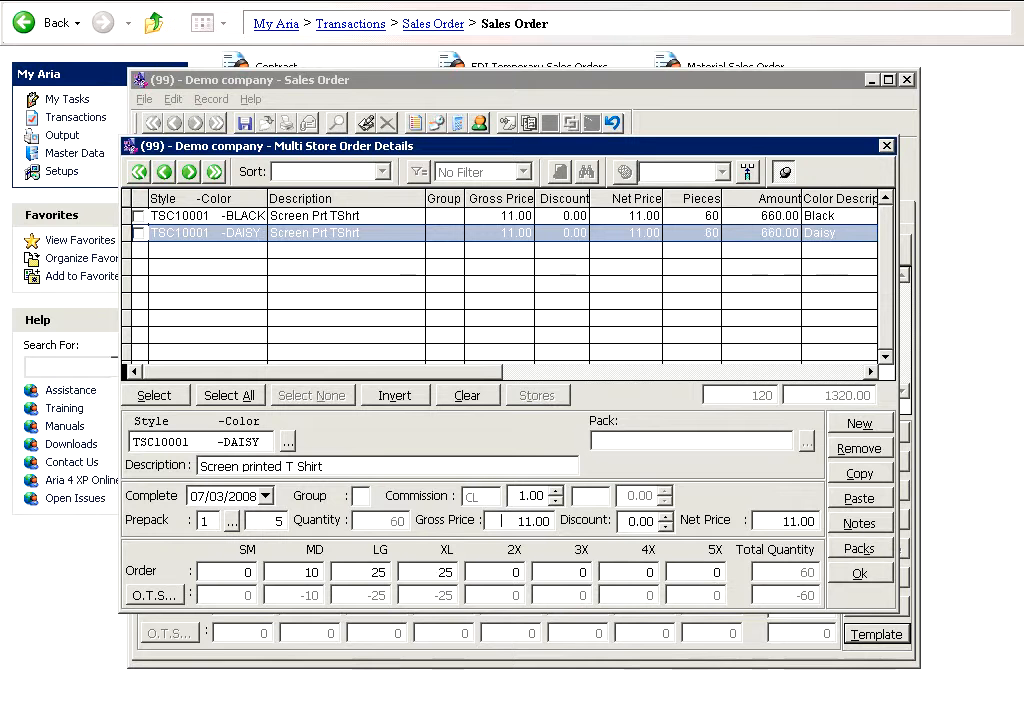
Step: Add a new template line for color EGPLNT, choosing to add it to location NC
{"action": "left_click", "coordinate": [857, 426]}
{"action": "key", "text": "Return"}
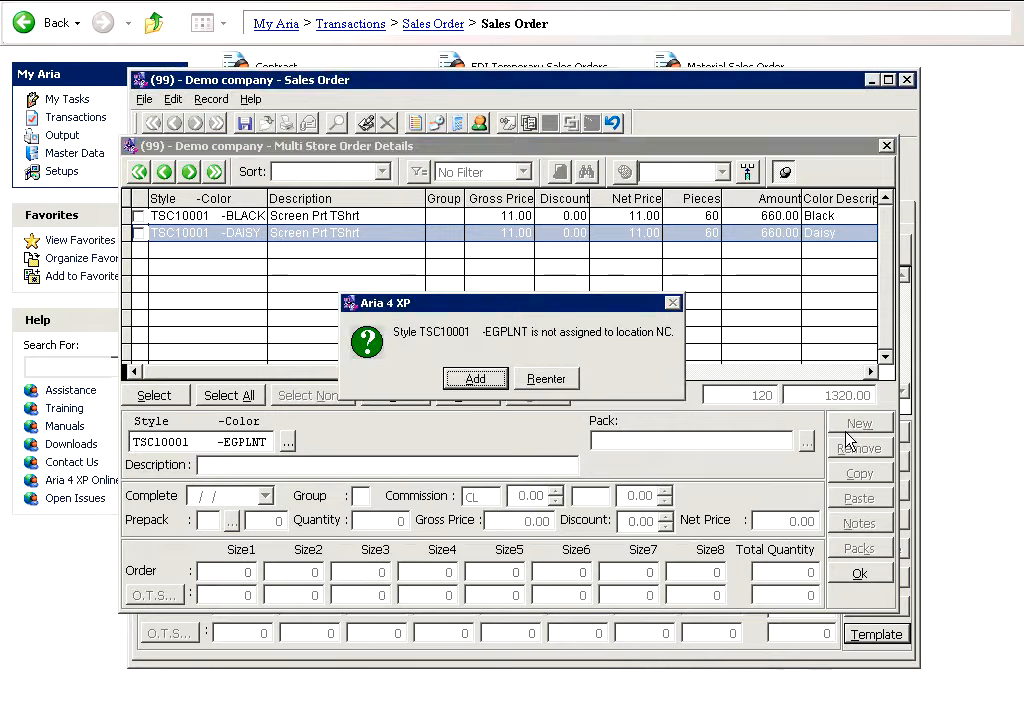
{"action": "key", "text": "Return"}
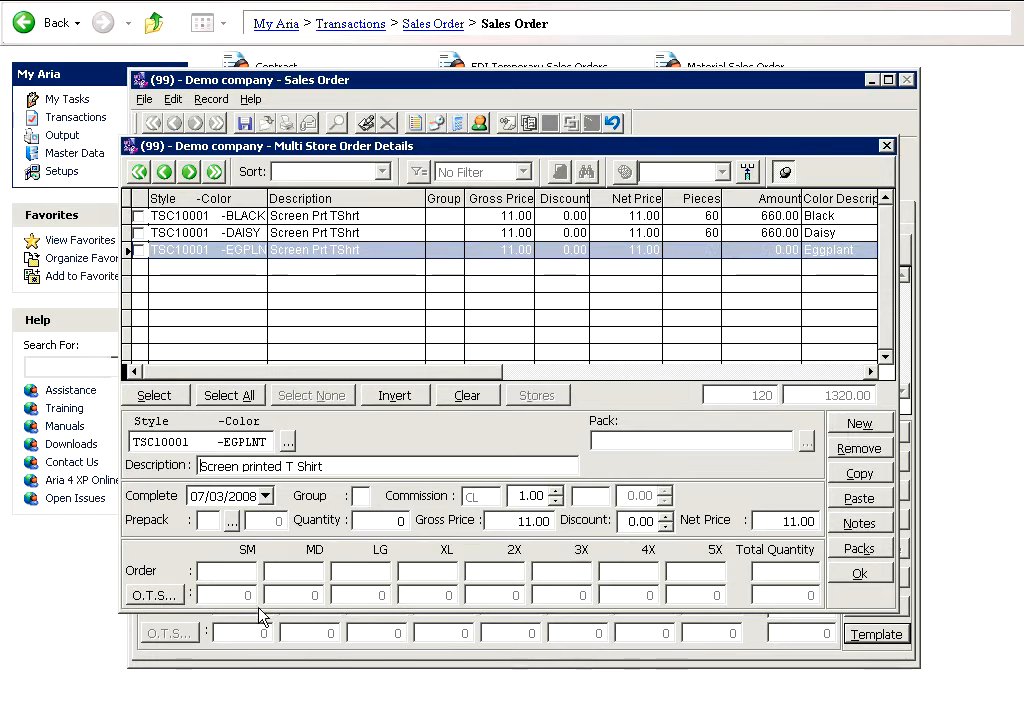
Step: Set the EGPLNT line's prepack to 1 with a prepack quantity of 3
{"action": "left_click", "coordinate": [210, 521]}
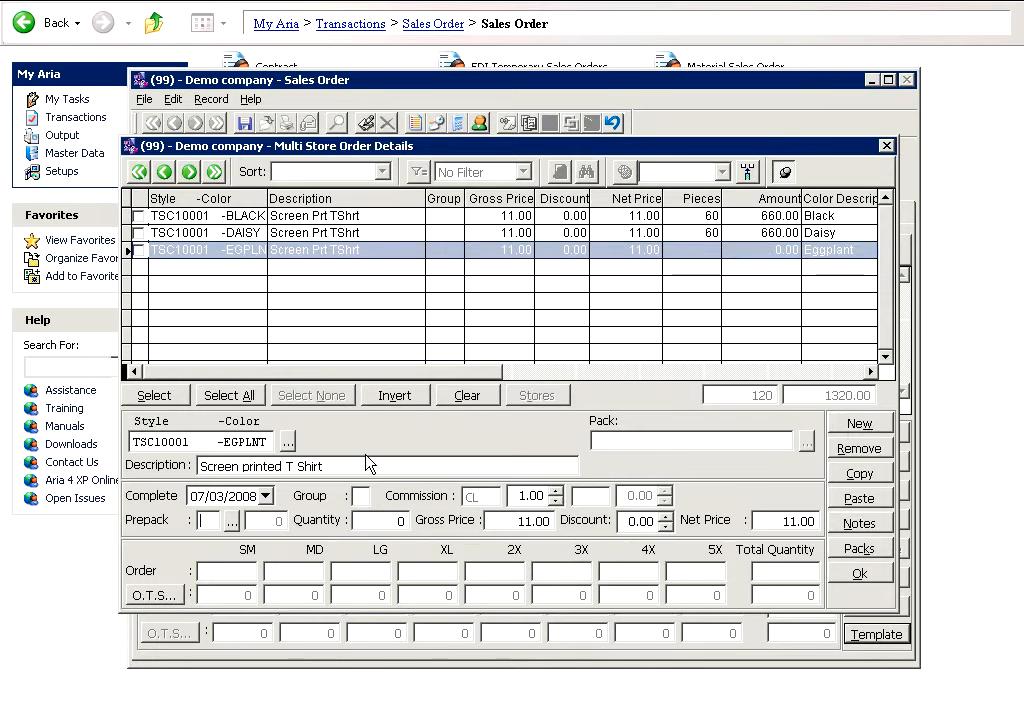
{"action": "type", "text": "1"}
{"action": "key", "text": "Tab"}
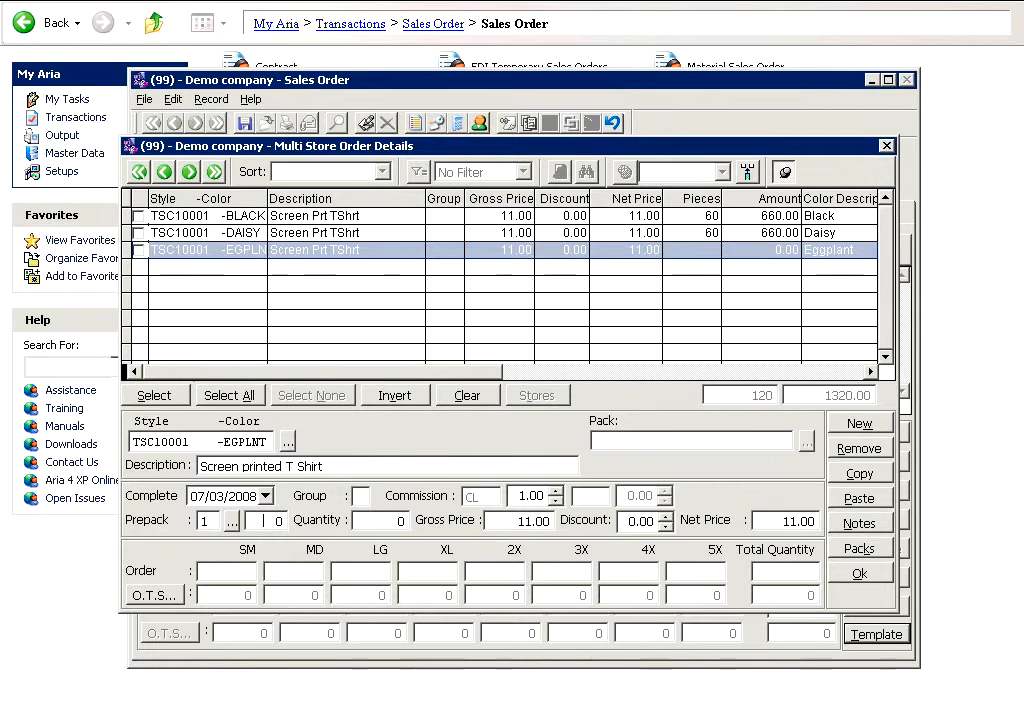
{"action": "type", "text": "3"}
{"action": "key", "text": "Tab"}
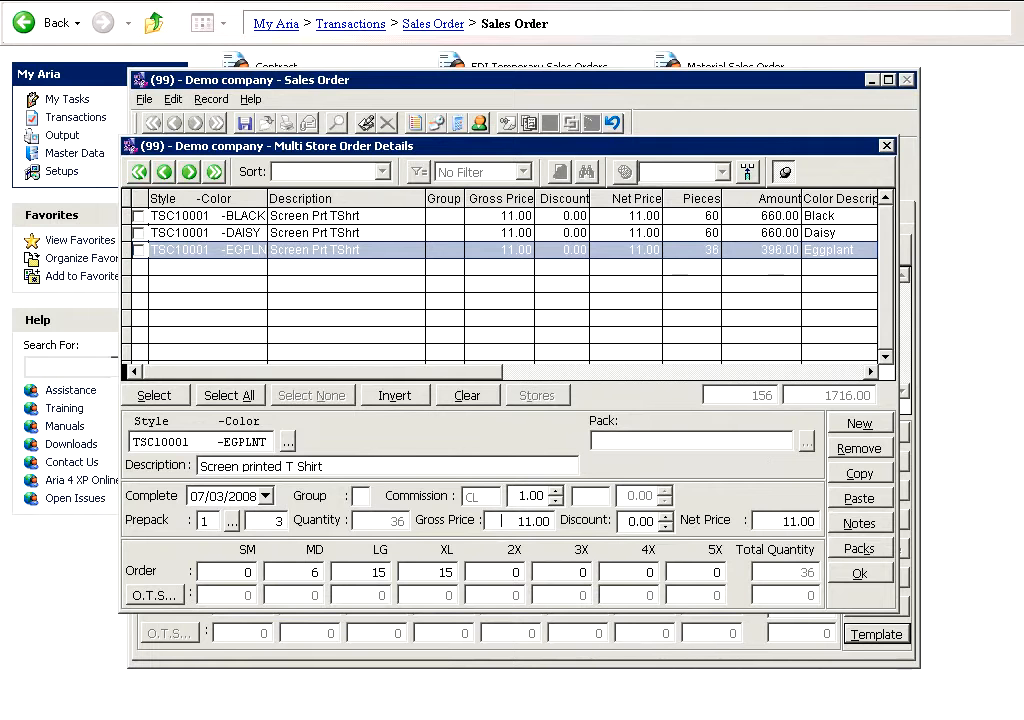
Step: Add a new template line for style TSC10002 in color FOREST, choosing to add it to location NC
{"action": "left_click", "coordinate": [846, 430]}
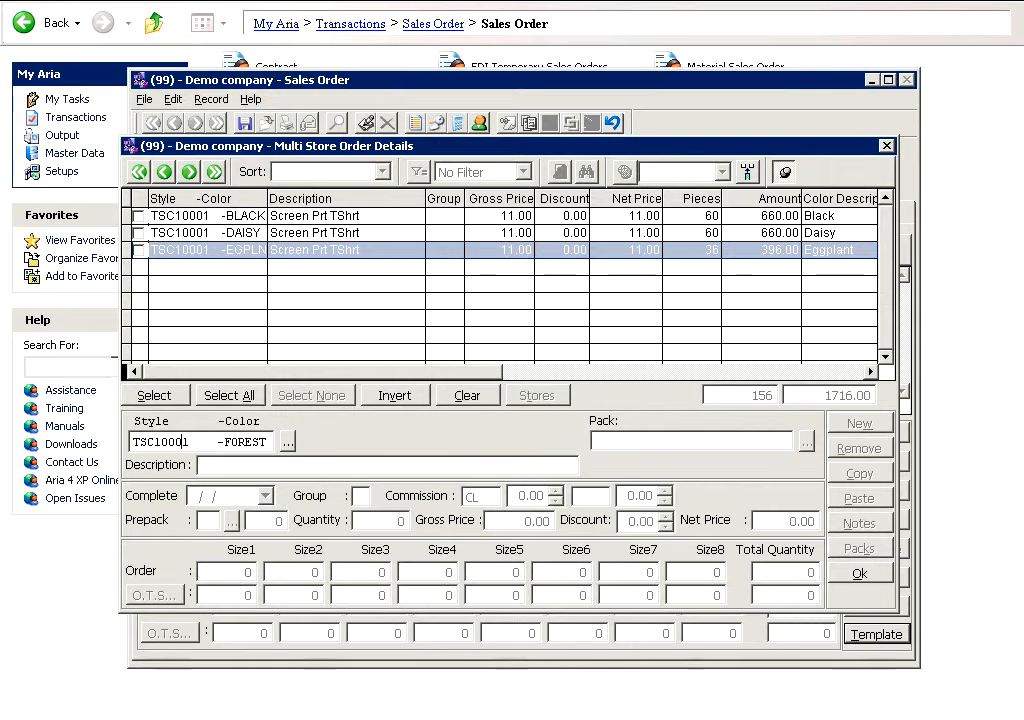
{"action": "type", "text": "2"}
{"action": "key", "text": "Return"}
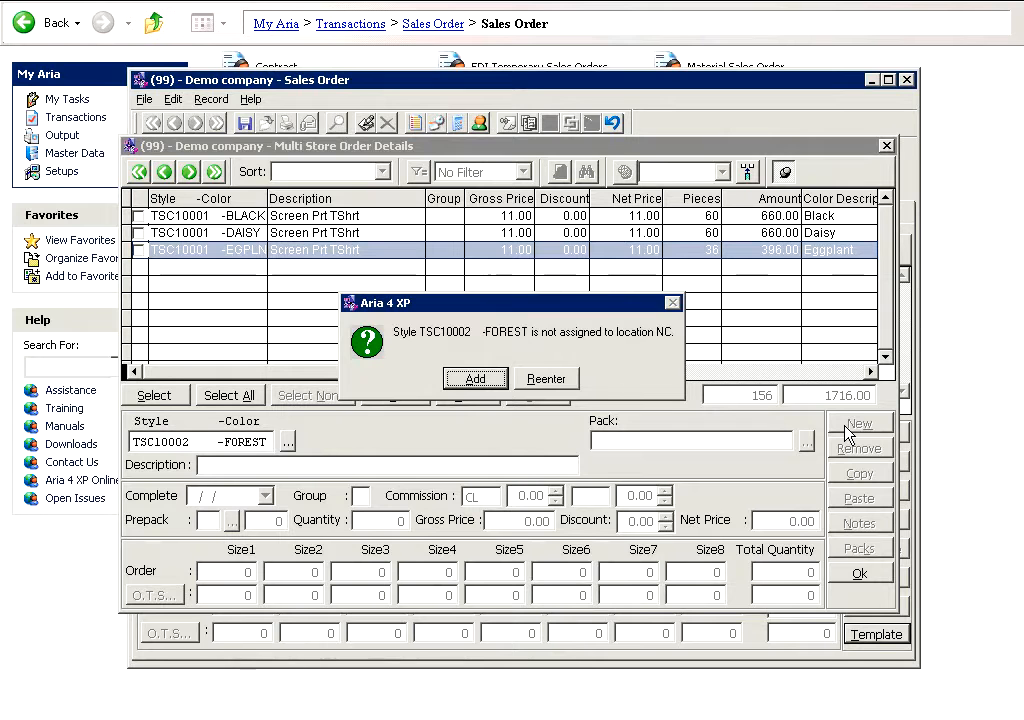
{"action": "key", "text": "Return"}
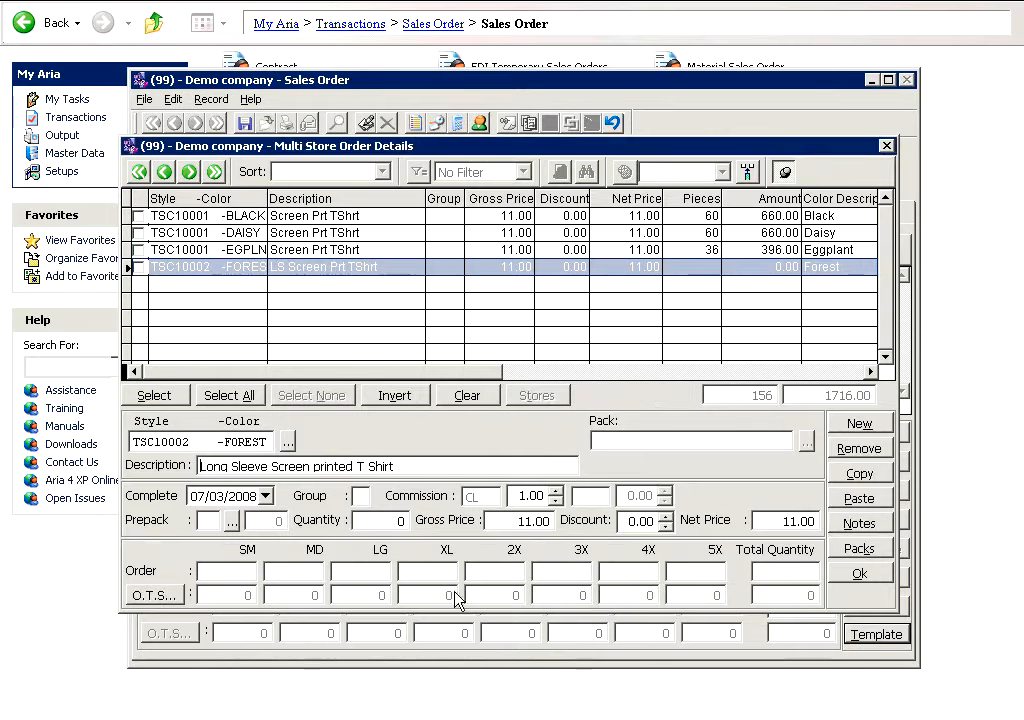
Step: Enter FOREST size quantities 1, 2, 2, 1, 2, 3, 4 for SM through 4X and accept the out-of-balance quantity
{"action": "left_click", "coordinate": [217, 570]}
{"action": "type", "text": "1\t2\t2\t1\t2\t3\t4"}
{"action": "key", "text": "Tab"}
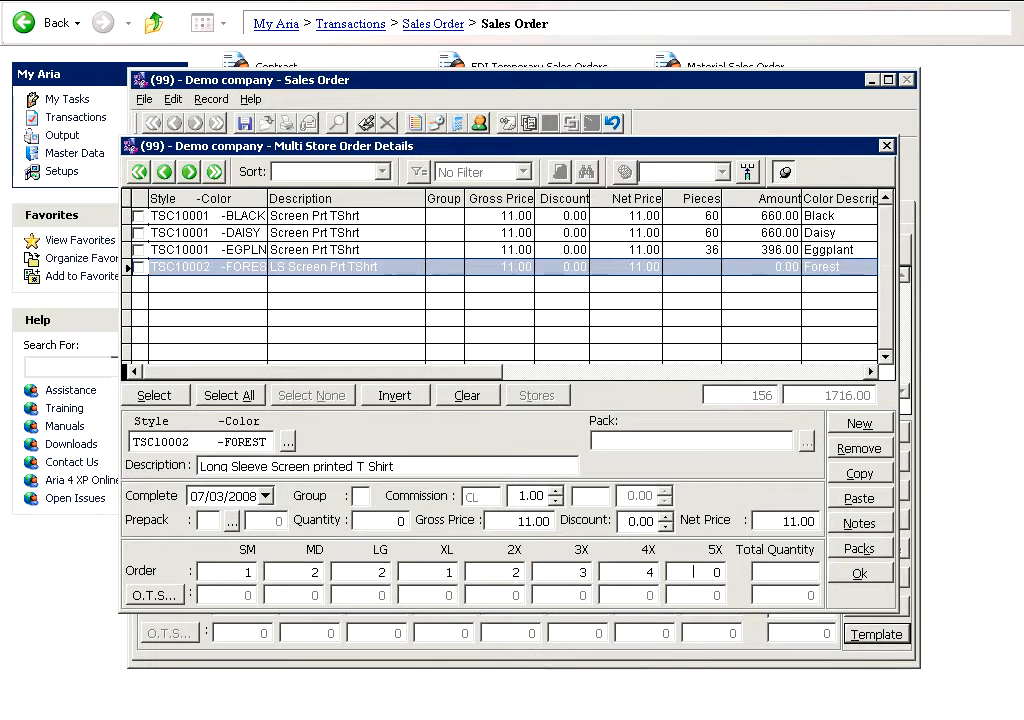
{"action": "key", "text": "Tab"}
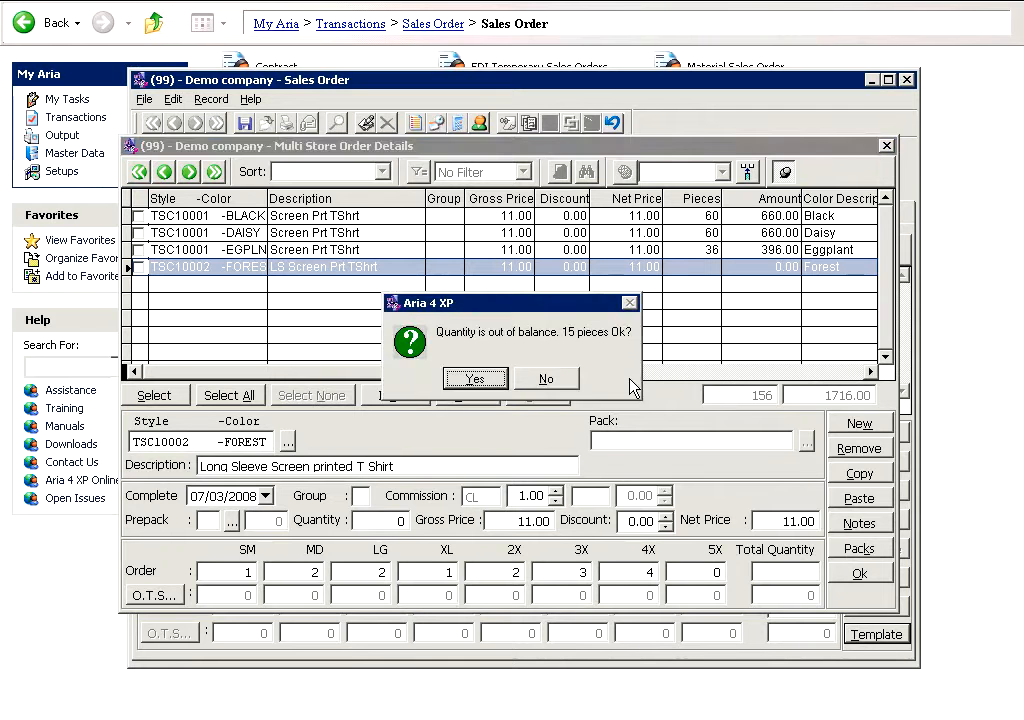
{"action": "key", "text": "Return"}
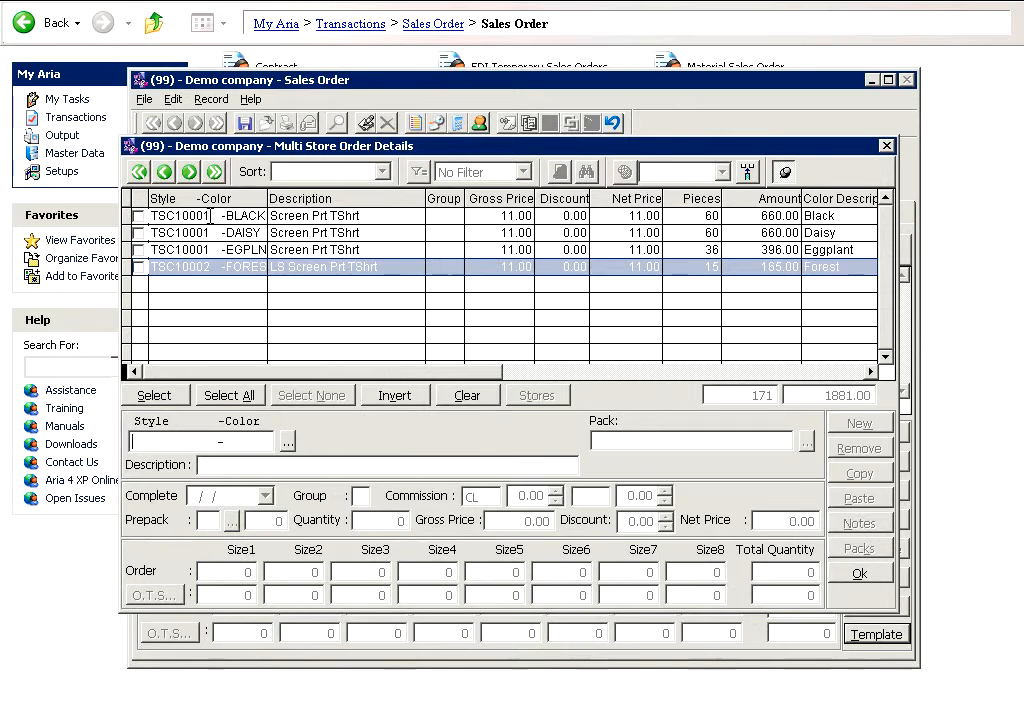
Step: Select all four template lines and open the window for applying them to stores
{"action": "left_click", "coordinate": [209, 215]}
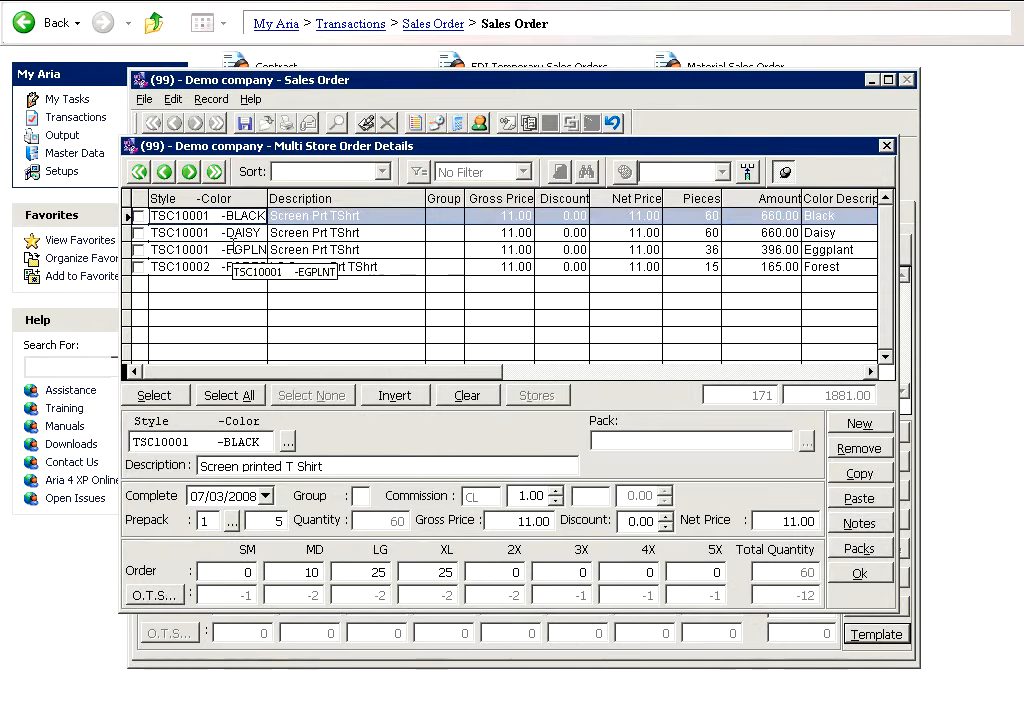
{"action": "left_click", "coordinate": [240, 250]}
{"action": "left_click", "coordinate": [160, 266]}
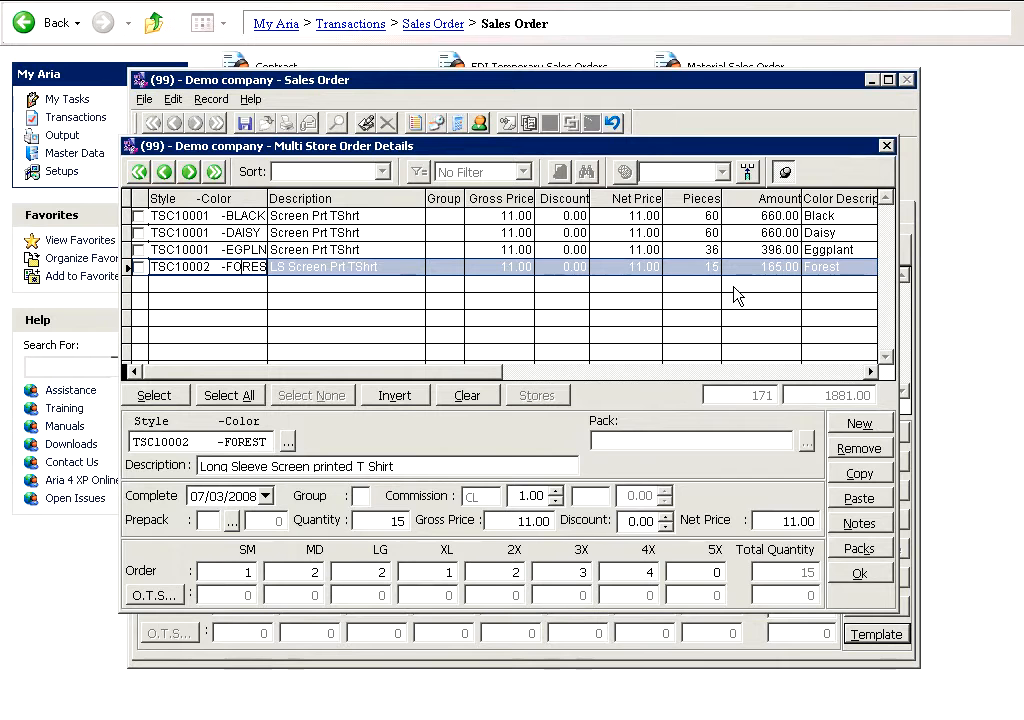
{"action": "left_click", "coordinate": [209, 396]}
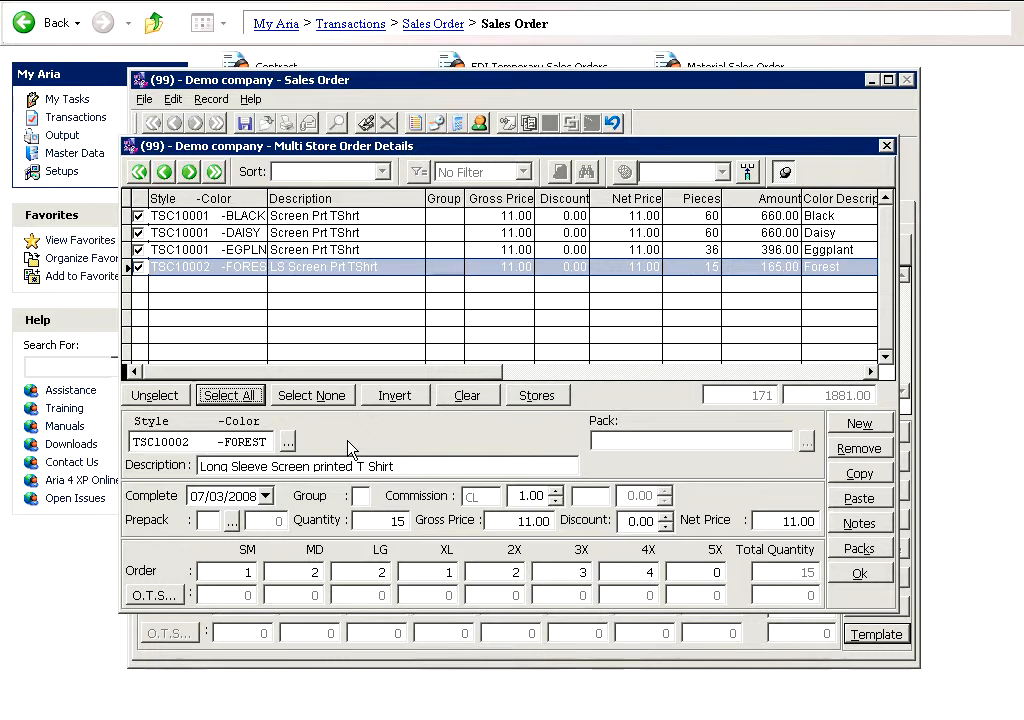
{"action": "left_click", "coordinate": [550, 398]}
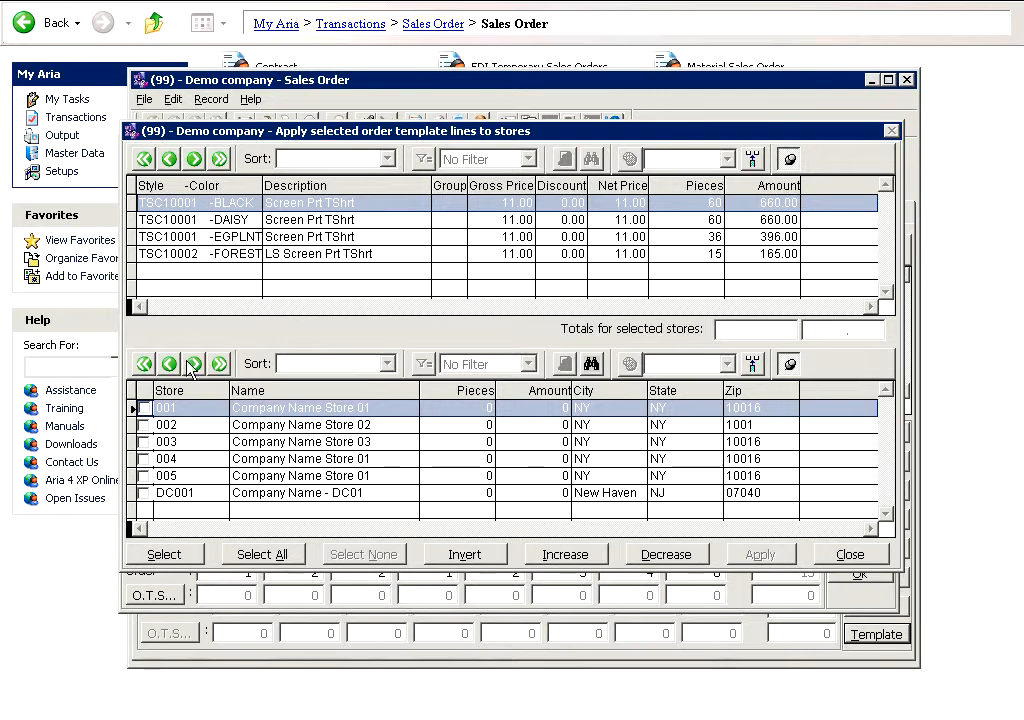
Step: Check stores 001, 002 and 005 to receive the template lines
{"action": "left_click", "coordinate": [144, 408]}
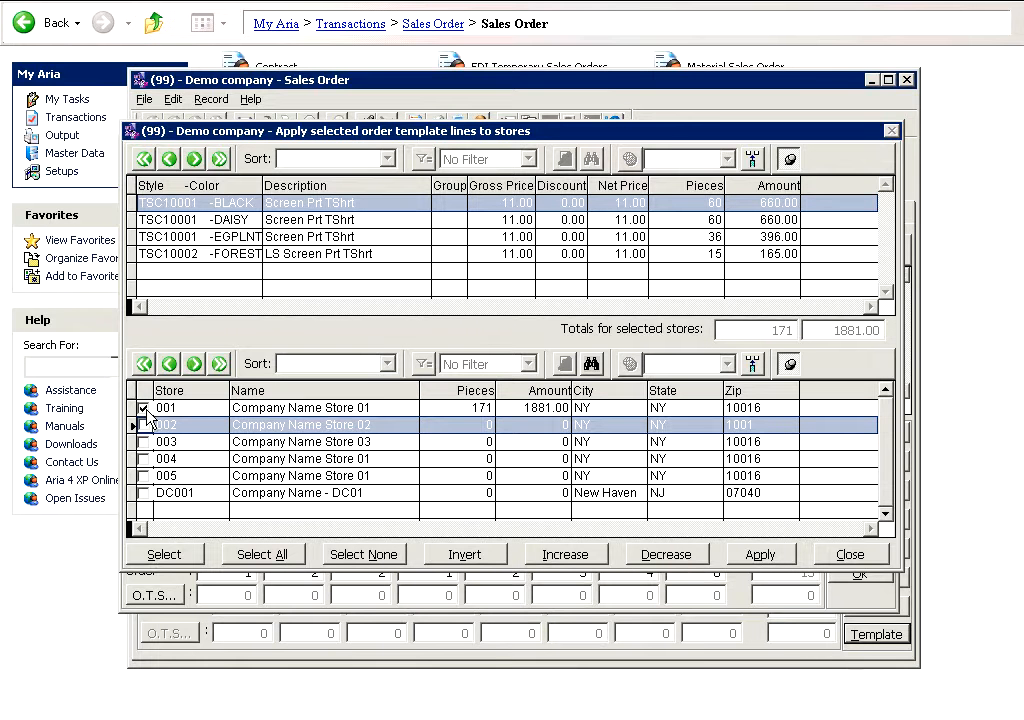
{"action": "left_click", "coordinate": [145, 426]}
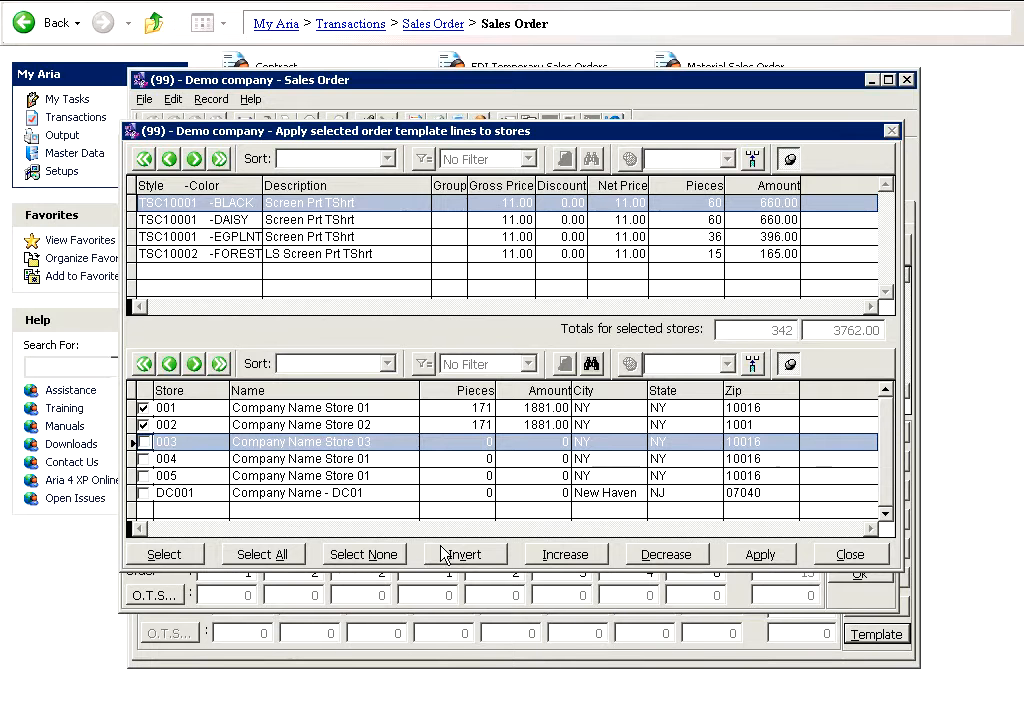
{"action": "left_click", "coordinate": [146, 477]}
{"action": "left_click", "coordinate": [146, 477]}
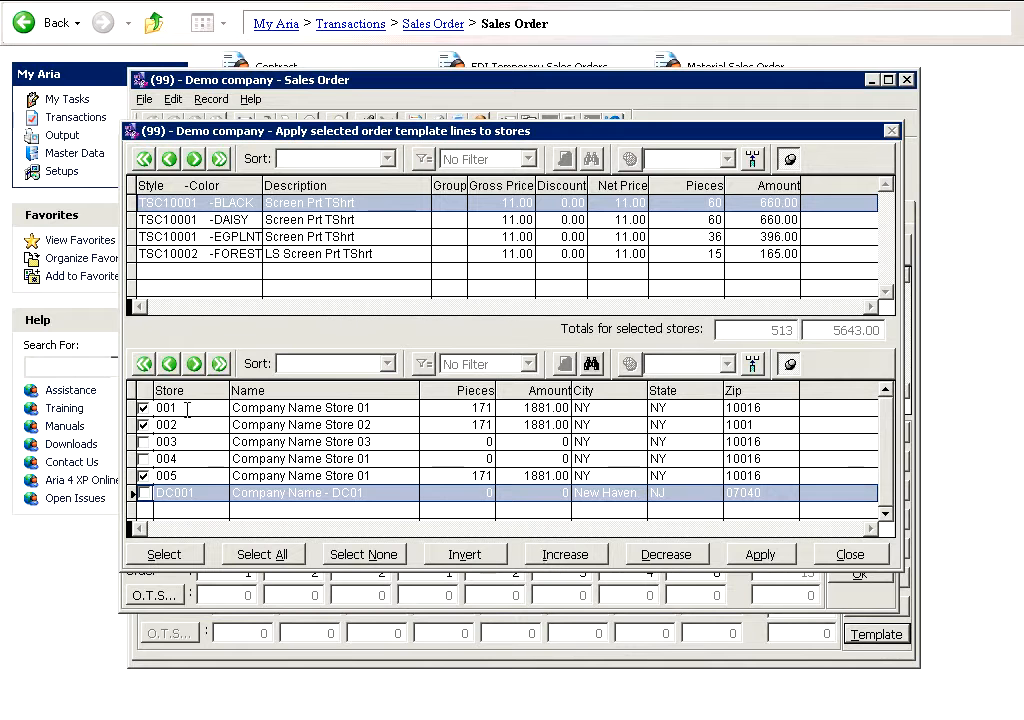
Step: Increase the template quantities for store 005
{"action": "left_click", "coordinate": [505, 203]}
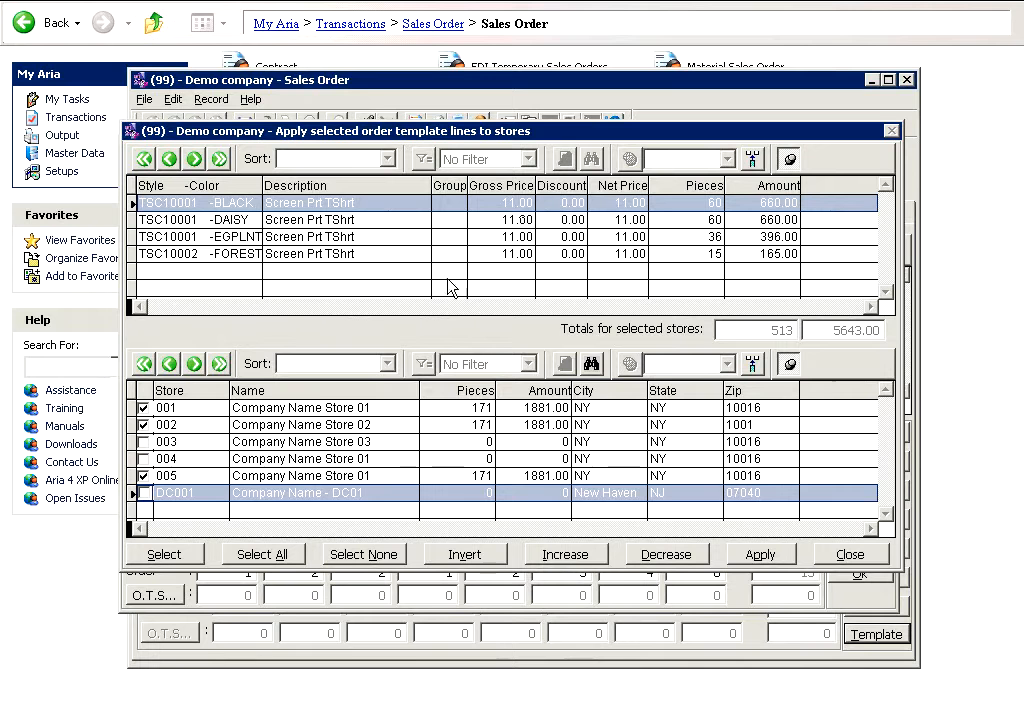
{"action": "left_click", "coordinate": [259, 476]}
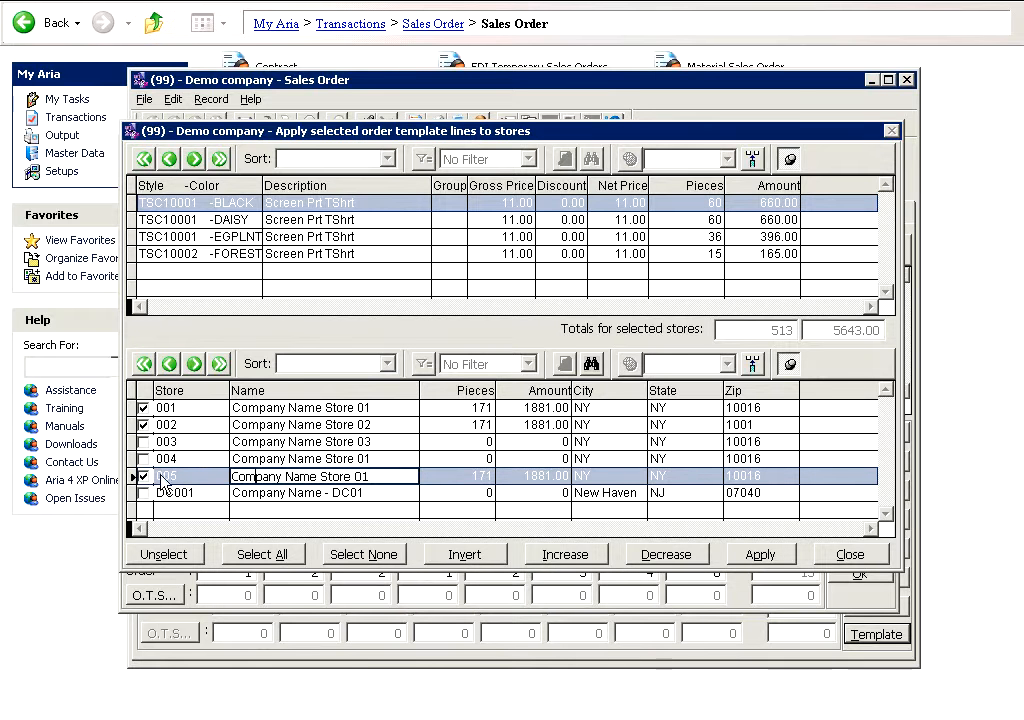
{"action": "left_click", "coordinate": [546, 557]}
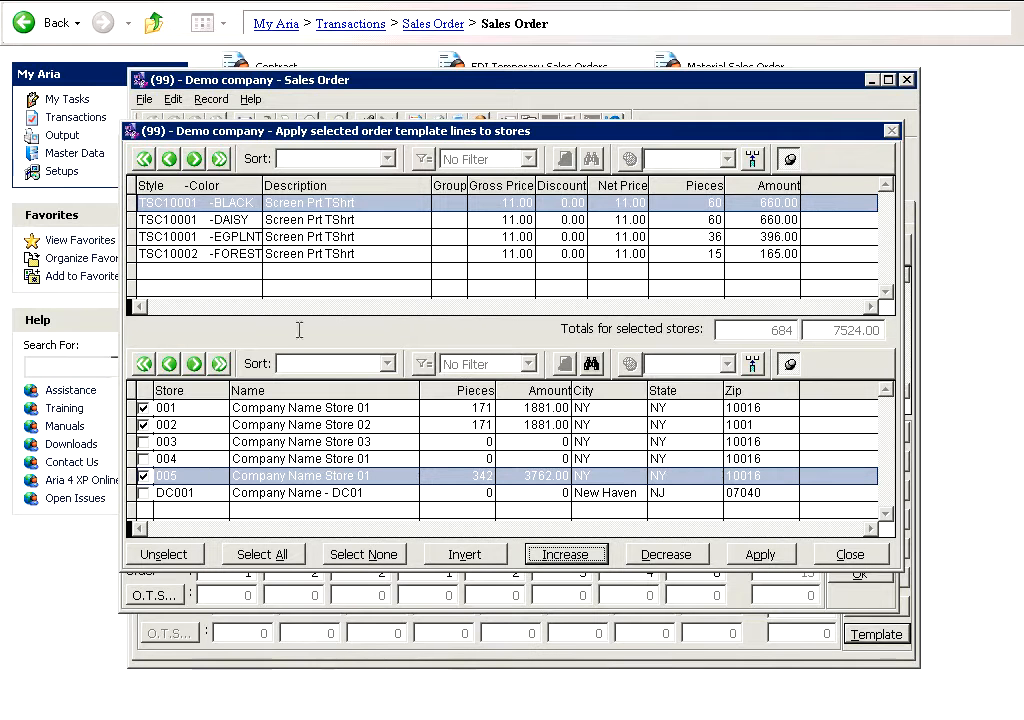
Step: Apply the template lines to the checked stores and close the store window
{"action": "left_click", "coordinate": [764, 556]}
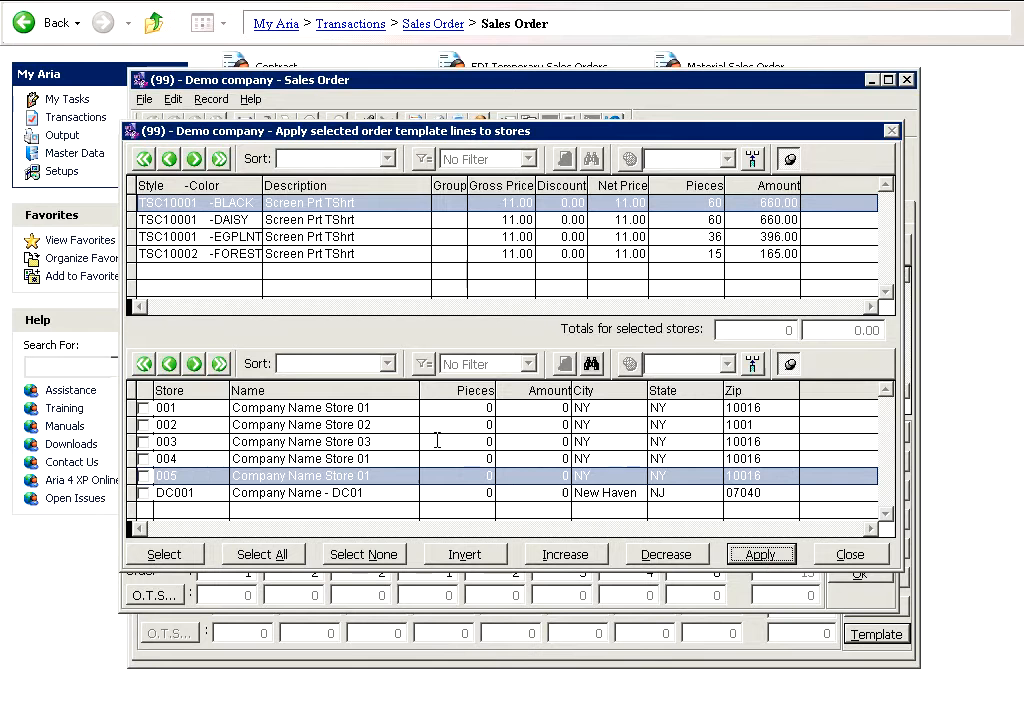
{"action": "left_click", "coordinate": [848, 556]}
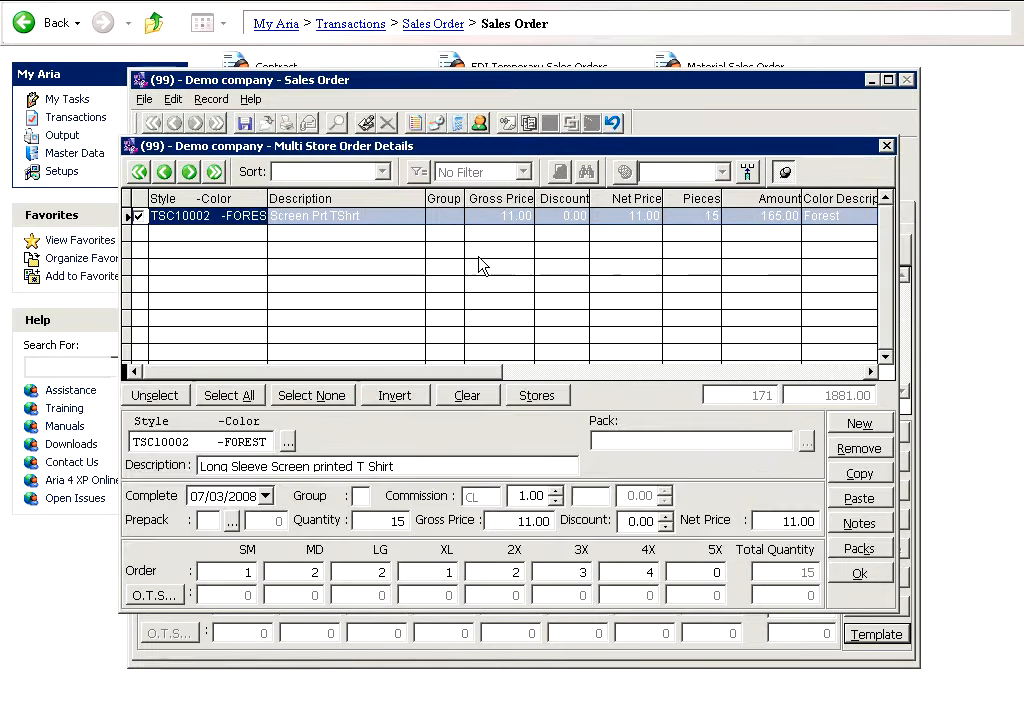
Step: Uncheck the EGPLNT and DAISY template lines, leaving BLACK and FOREST selected
{"action": "left_click", "coordinate": [885, 198]}
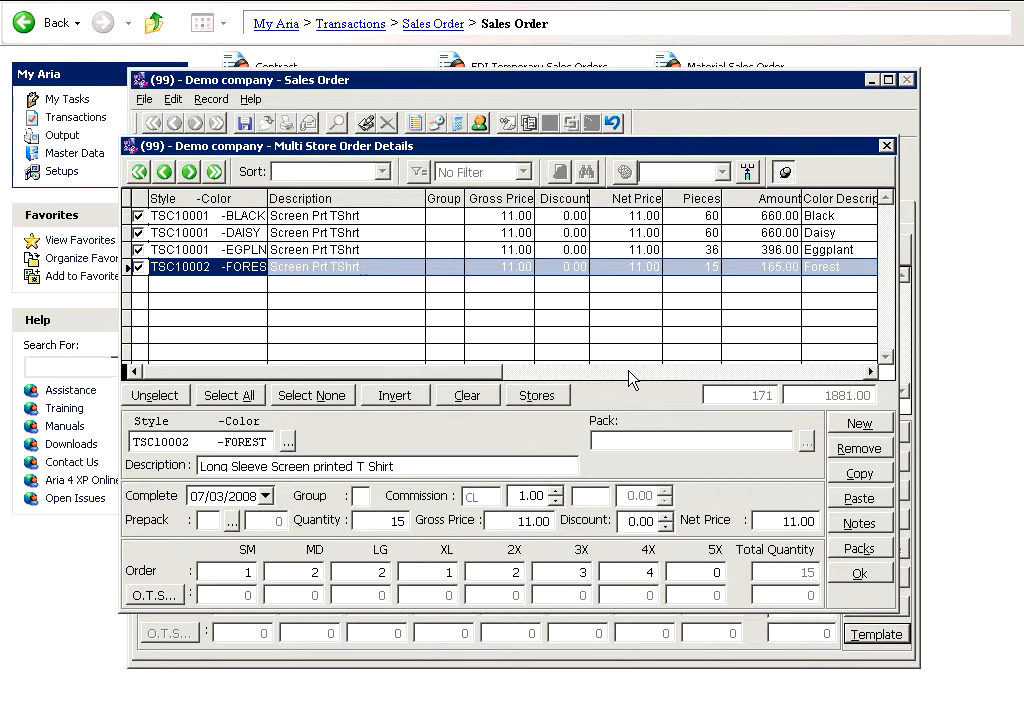
{"action": "left_click", "coordinate": [139, 250]}
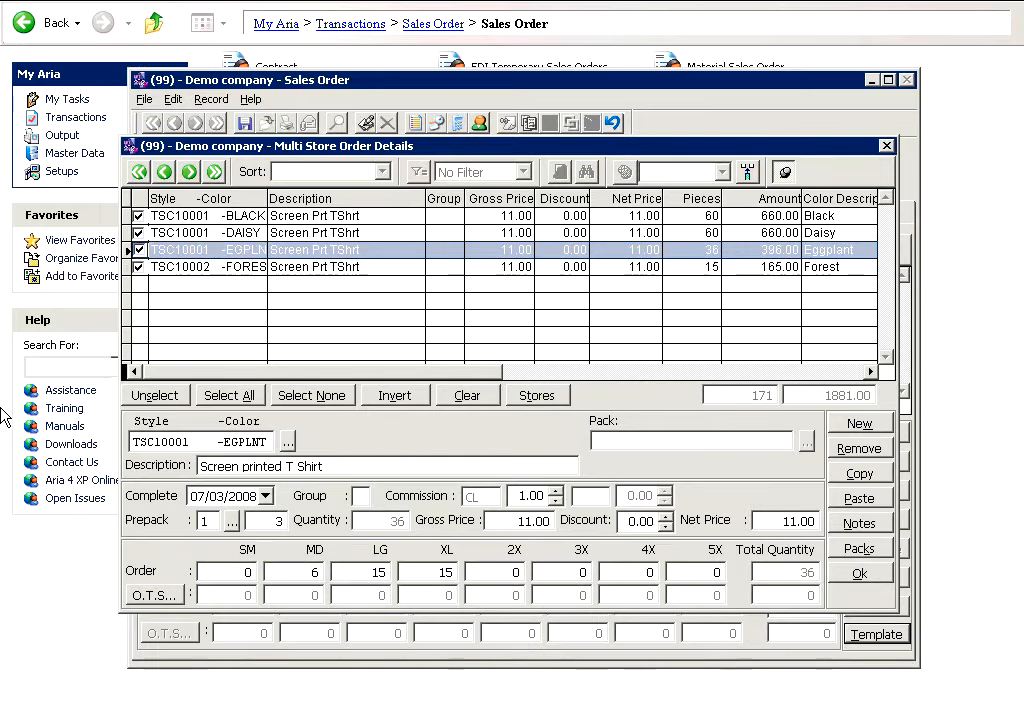
{"action": "left_click", "coordinate": [139, 233]}
{"action": "left_click", "coordinate": [139, 233]}
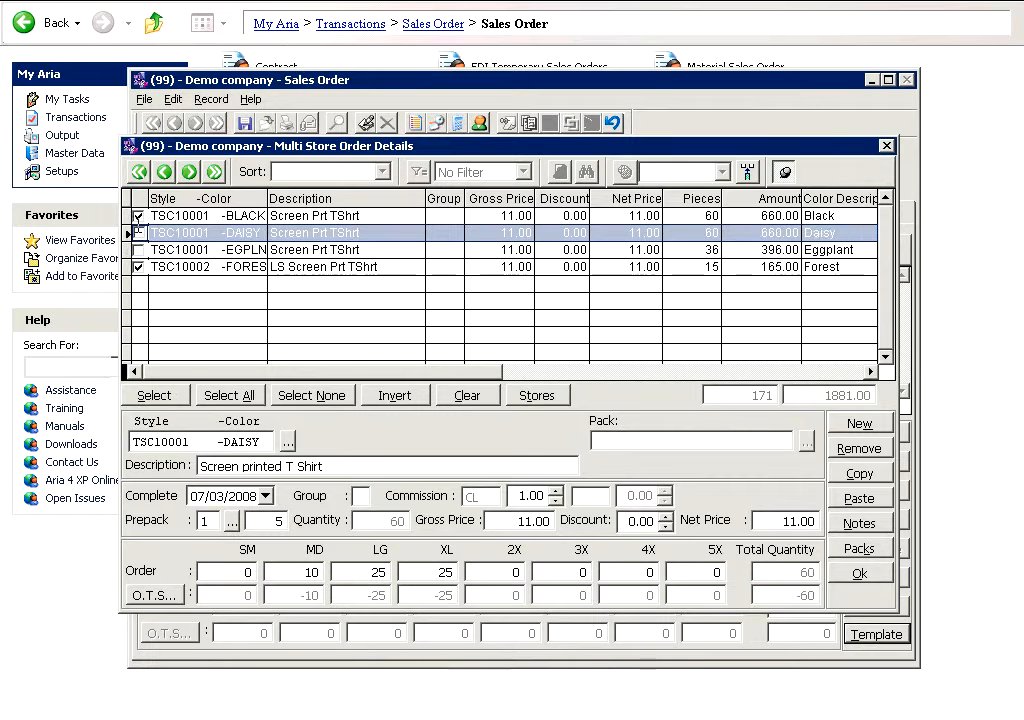
Step: Change the FOREST size quantities to 2, 4, 4, 2, 4, 6, 8 for SM through 4X and accept the out-of-balance quantity
{"action": "left_click", "coordinate": [172, 270]}
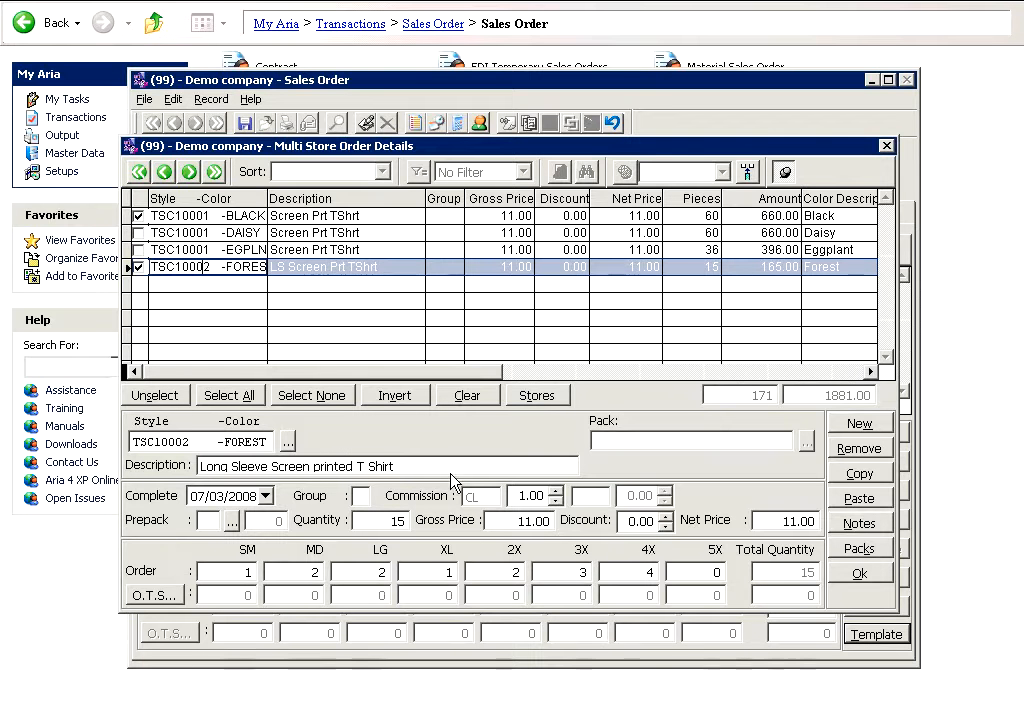
{"action": "left_click", "coordinate": [242, 572]}
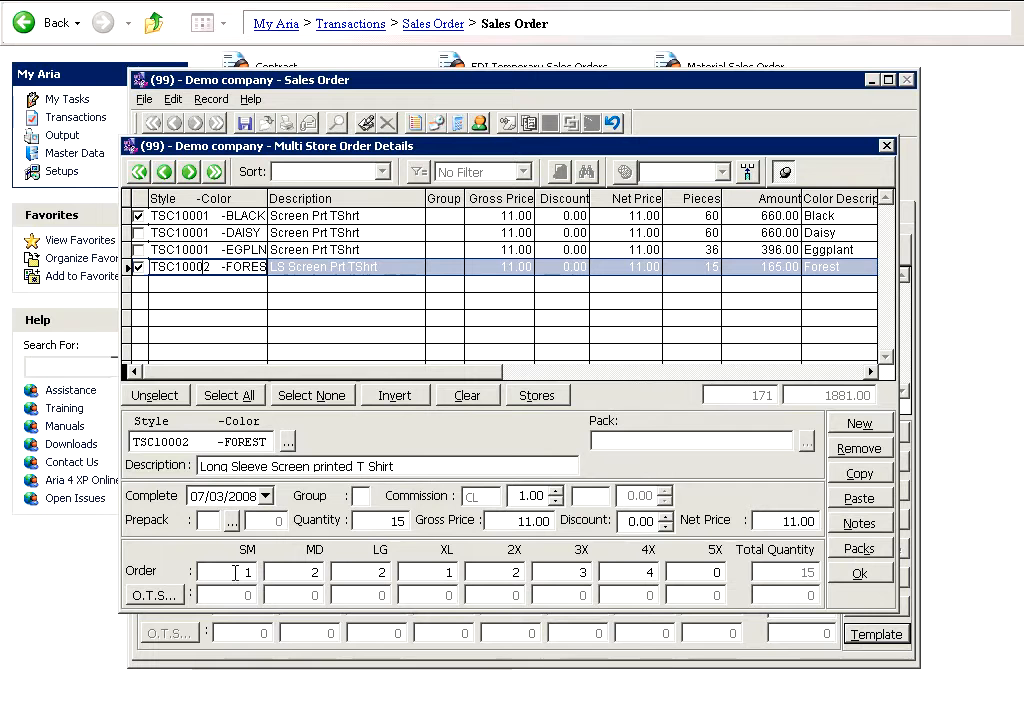
{"action": "type", "text": "2"}
{"action": "key", "text": "Tab"}
{"action": "type", "text": "4"}
{"action": "key", "text": "Tab"}
{"action": "type", "text": "4"}
{"action": "key", "text": "Tab"}
{"action": "type", "text": "2"}
{"action": "key", "text": "Tab"}
{"action": "type", "text": "4"}
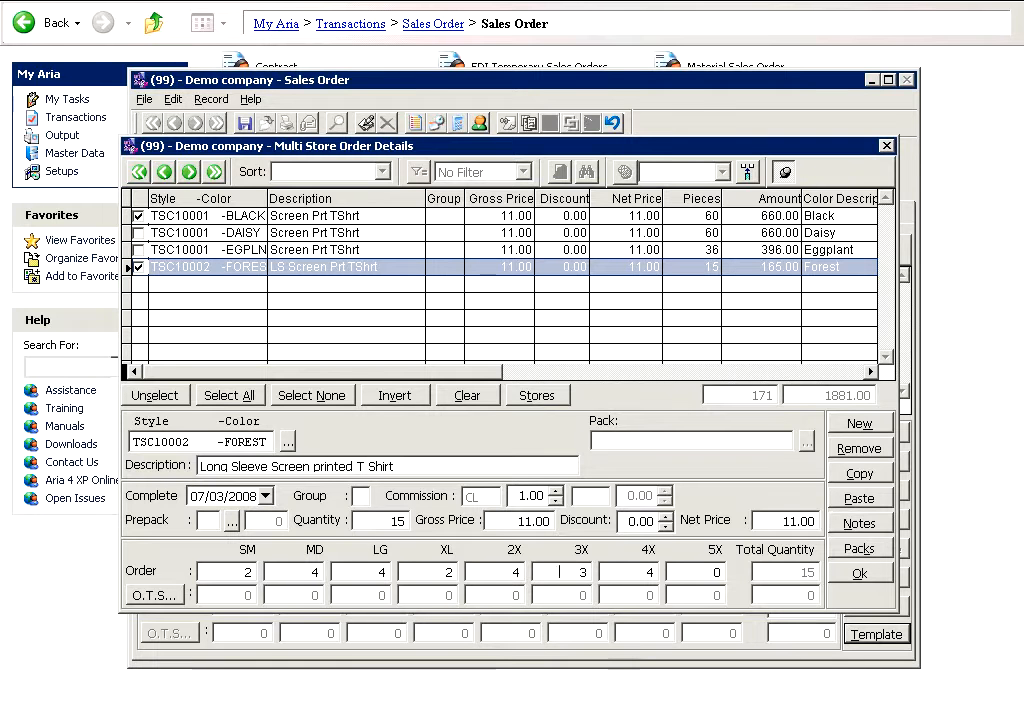
{"action": "type", "text": "6"}
{"action": "key", "text": "Tab"}
{"action": "type", "text": "8"}
{"action": "key", "text": "Tab"}
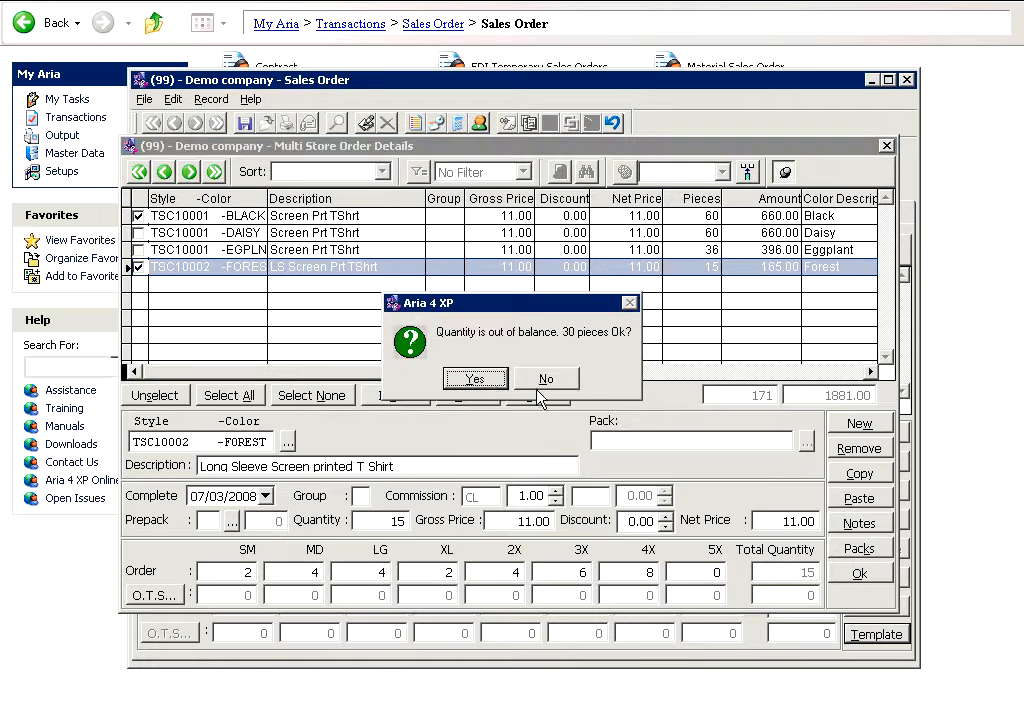
{"action": "left_click", "coordinate": [475, 379]}
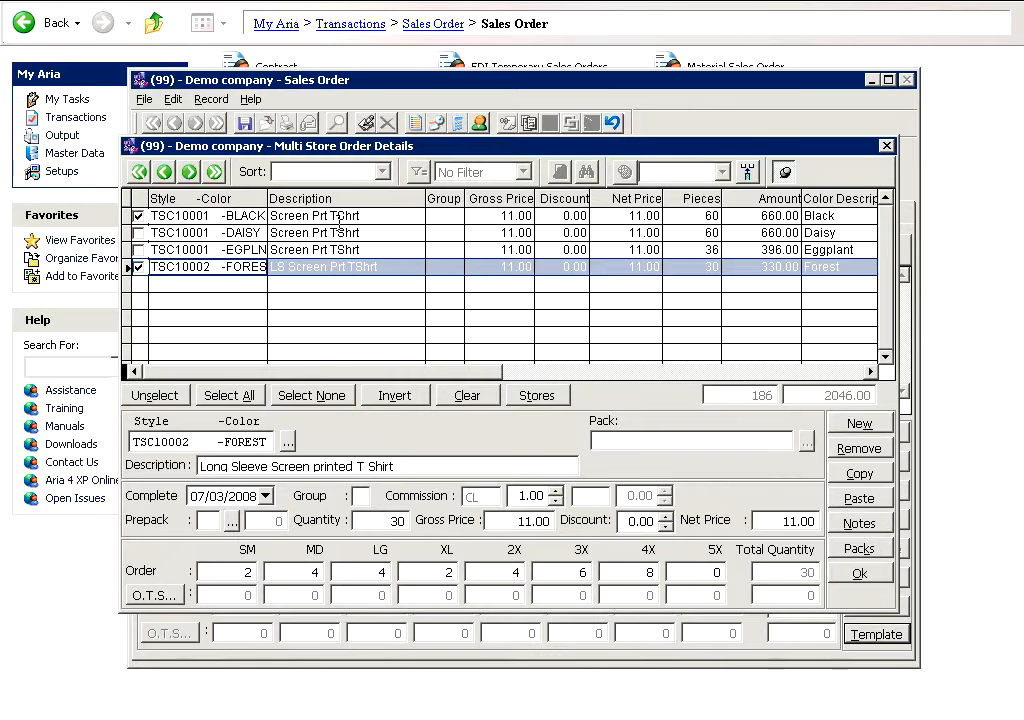
Step: Open the store application window for the selected BLACK and FOREST lines
{"action": "left_click", "coordinate": [205, 215]}
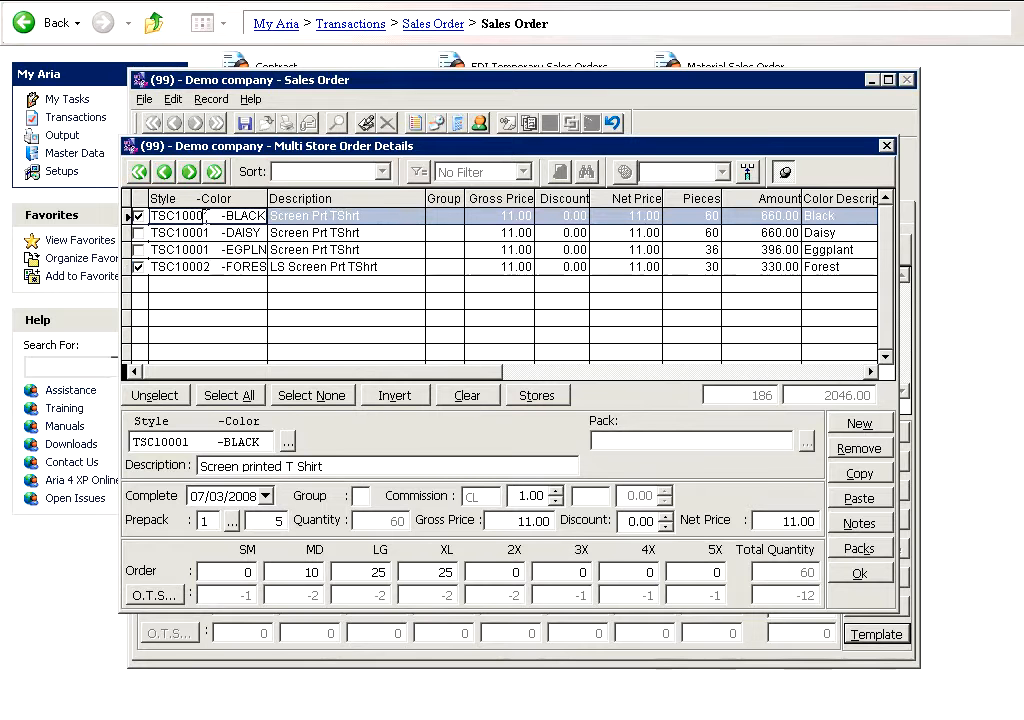
{"action": "left_click", "coordinate": [205, 266]}
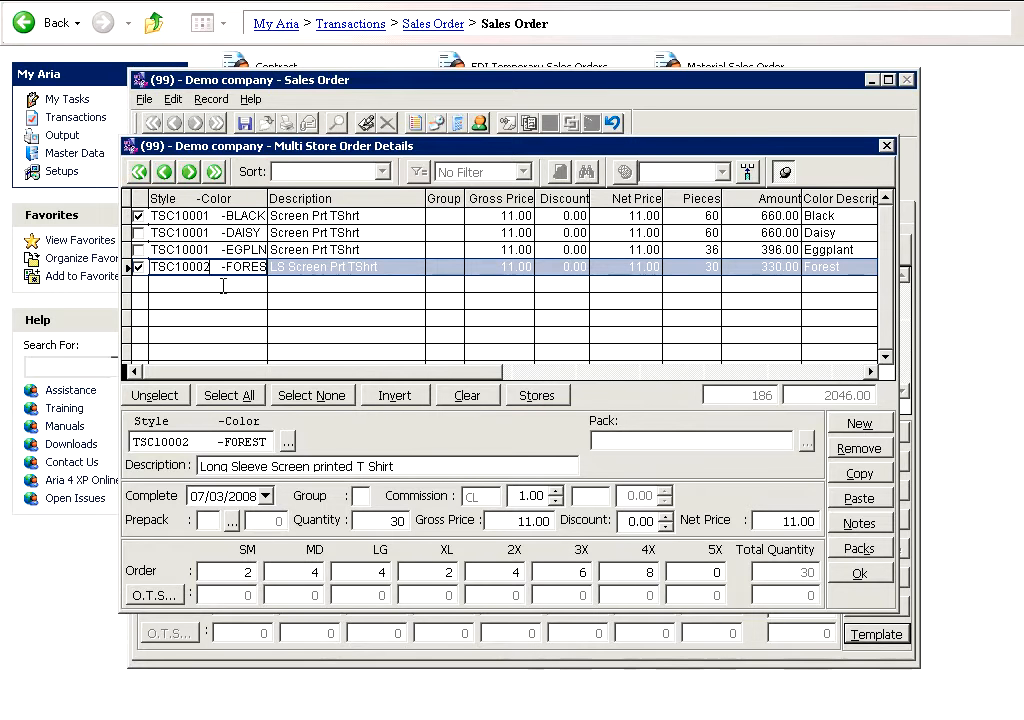
{"action": "left_click", "coordinate": [527, 399]}
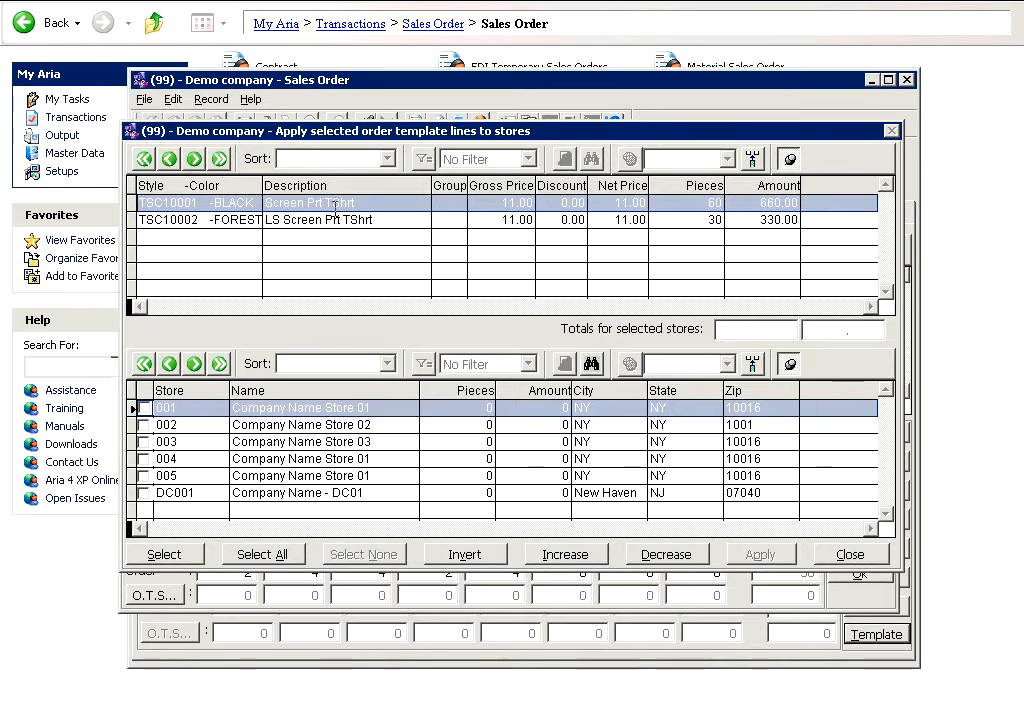
Step: Check stores 002, 003 and 004, then increase the template quantities for store 004
{"action": "left_click", "coordinate": [148, 426]}
{"action": "left_click", "coordinate": [144, 425]}
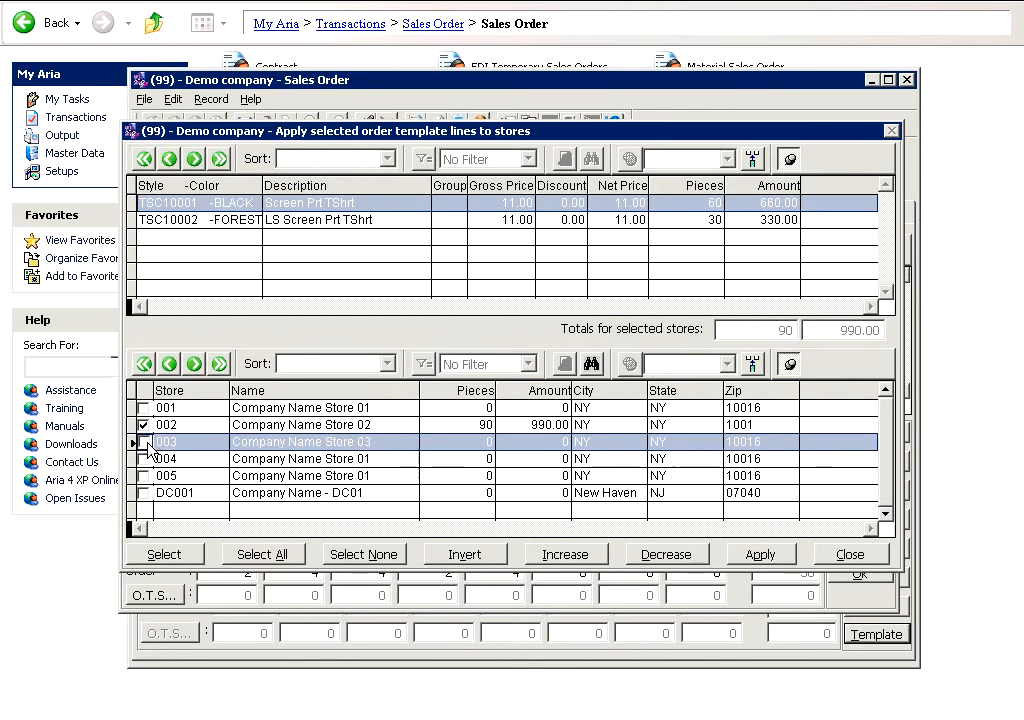
{"action": "left_click", "coordinate": [145, 458]}
{"action": "left_click", "coordinate": [145, 460]}
{"action": "left_click", "coordinate": [290, 460]}
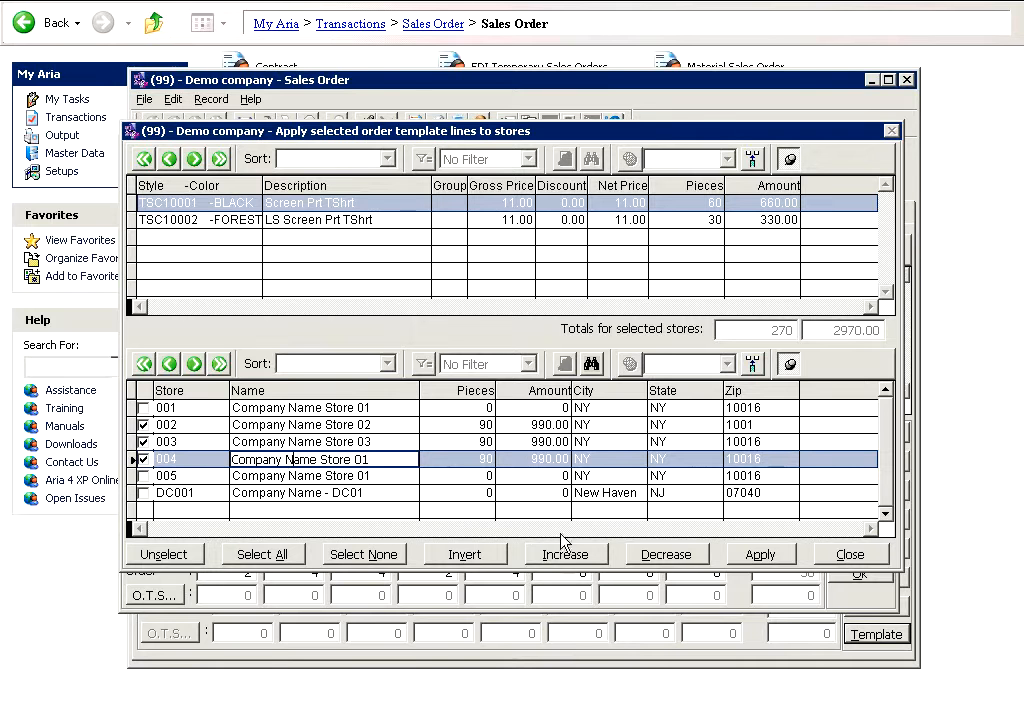
{"action": "left_click", "coordinate": [575, 563]}
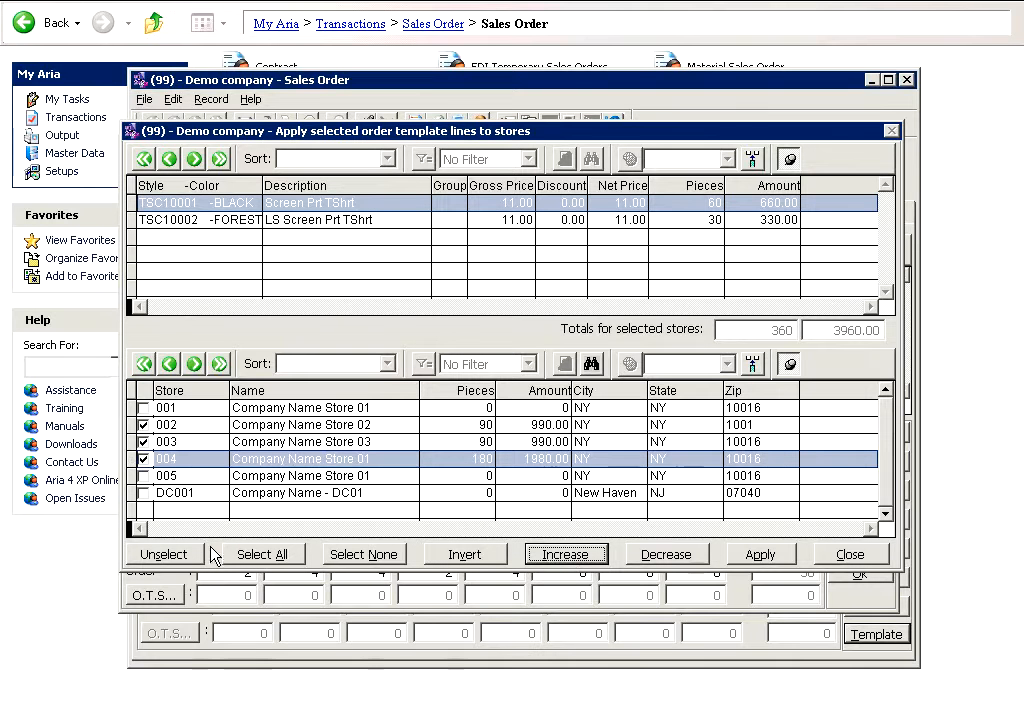
Step: Apply the BLACK and FOREST lines to the checked stores and close the store window
{"action": "left_click", "coordinate": [746, 560]}
{"action": "left_click", "coordinate": [746, 560]}
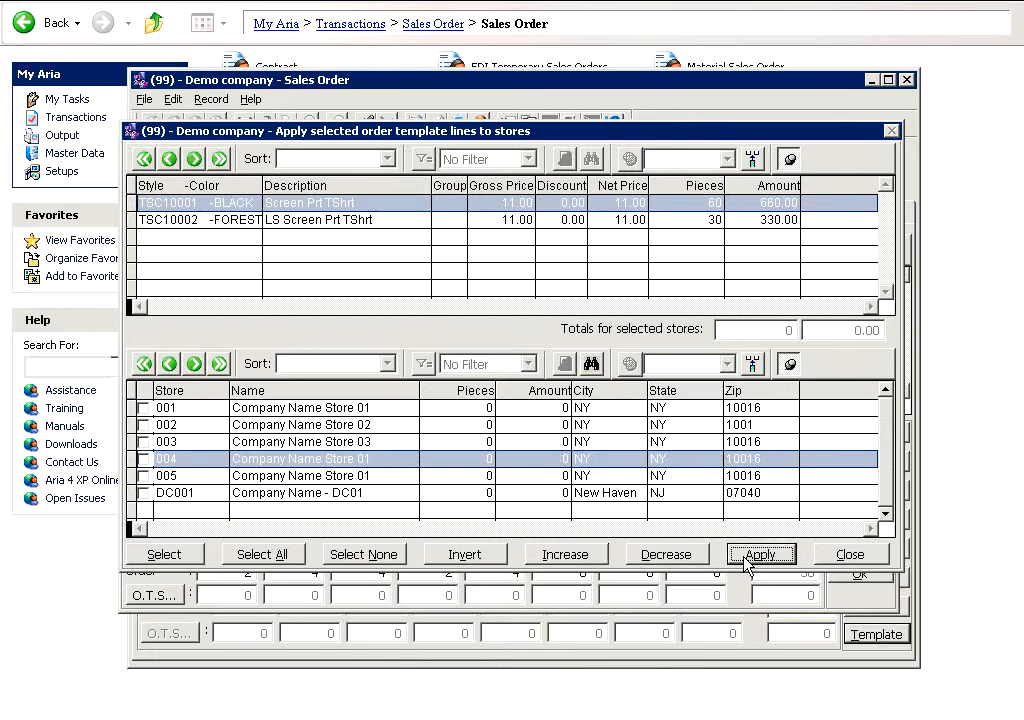
{"action": "left_click", "coordinate": [855, 557]}
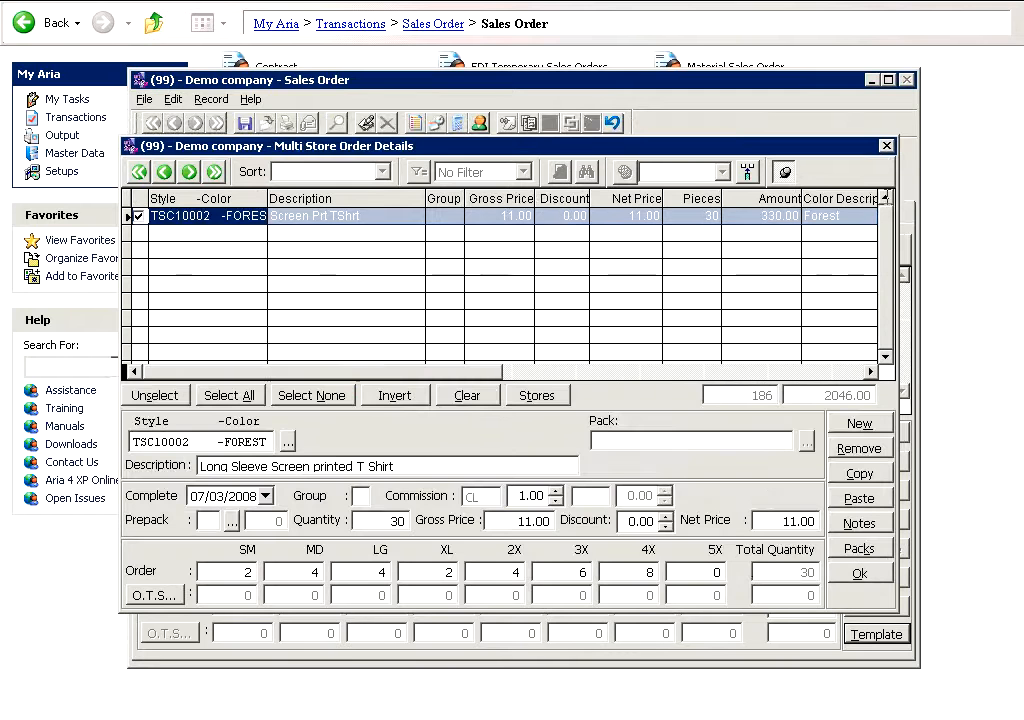
{"action": "scroll", "coordinate": [845, 245], "scroll_direction": "up", "scroll_amount": 1}
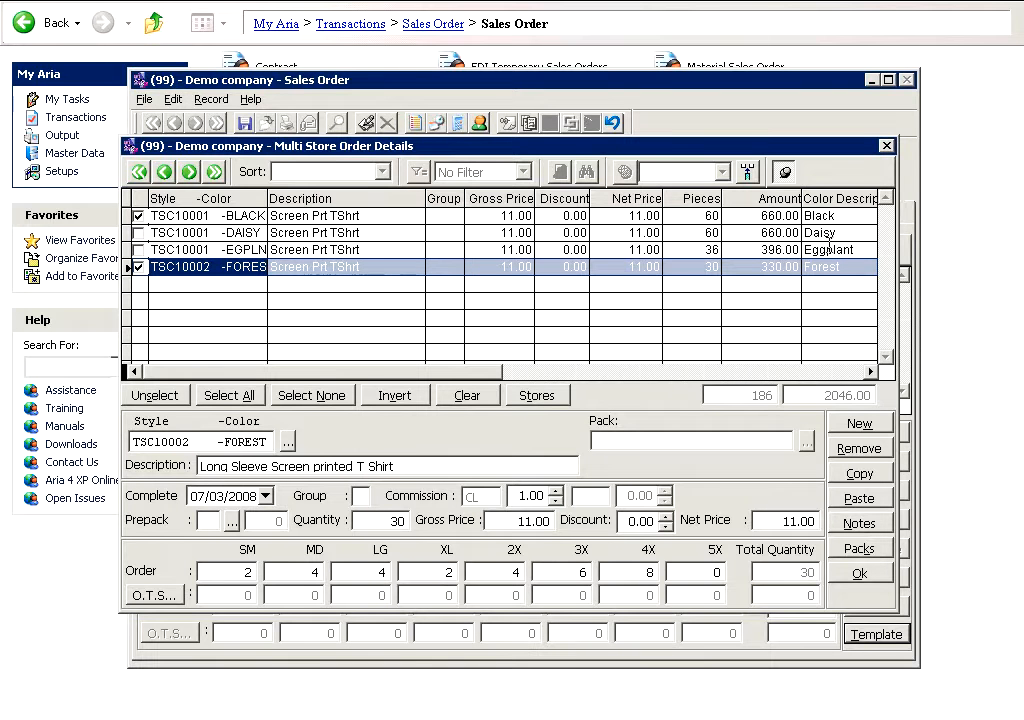
Step: Accept the multi-store order details to generate the order lines for the stores
{"action": "left_click", "coordinate": [354, 220]}
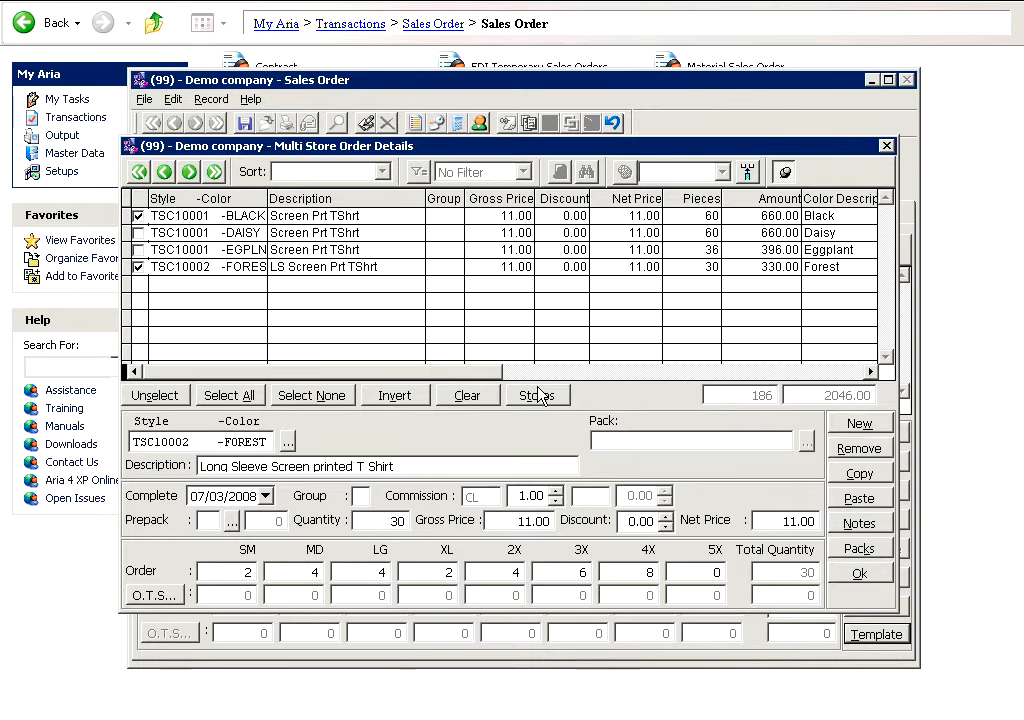
{"action": "left_click", "coordinate": [875, 575]}
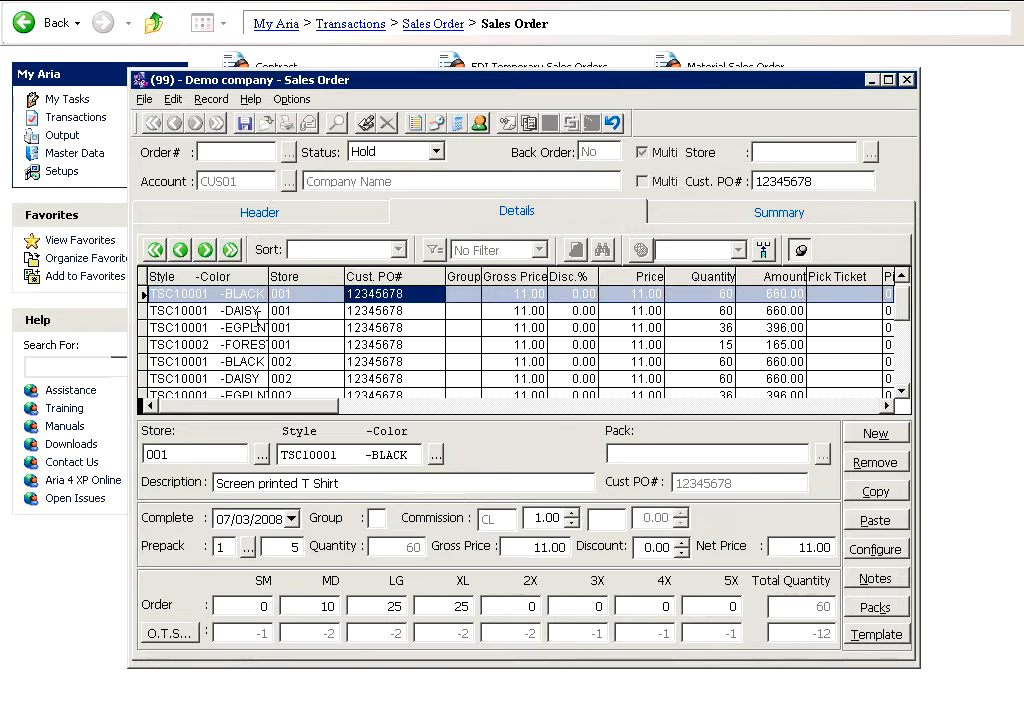
Step: Review the generated order lines for each store and the order's summary totals
{"action": "left_click", "coordinate": [176, 294]}
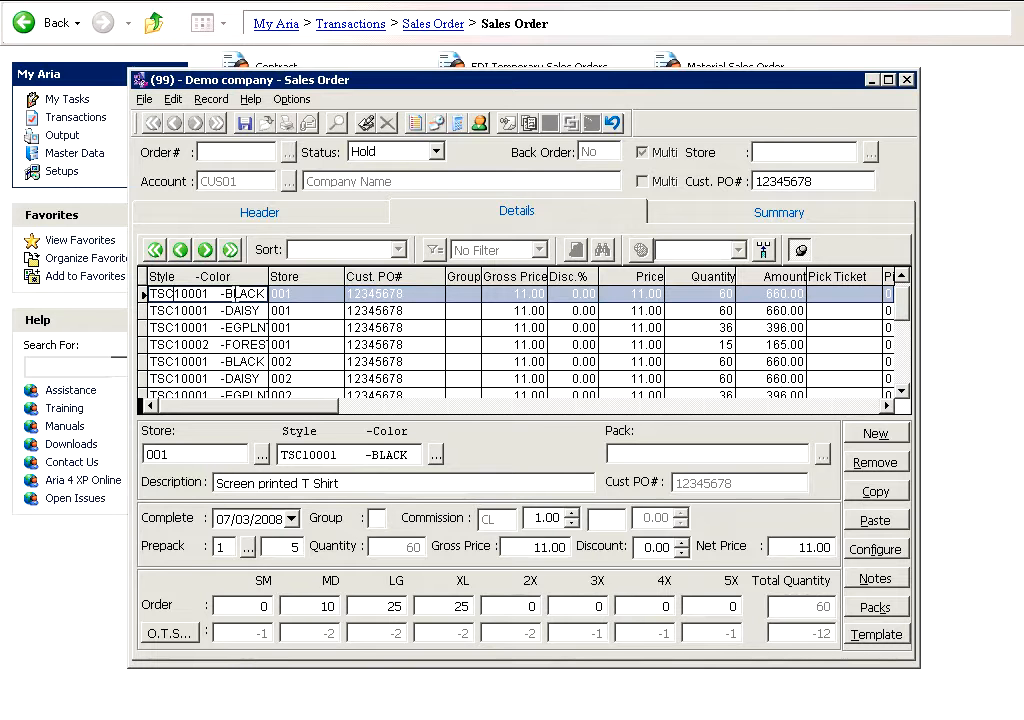
{"action": "left_click", "coordinate": [273, 292]}
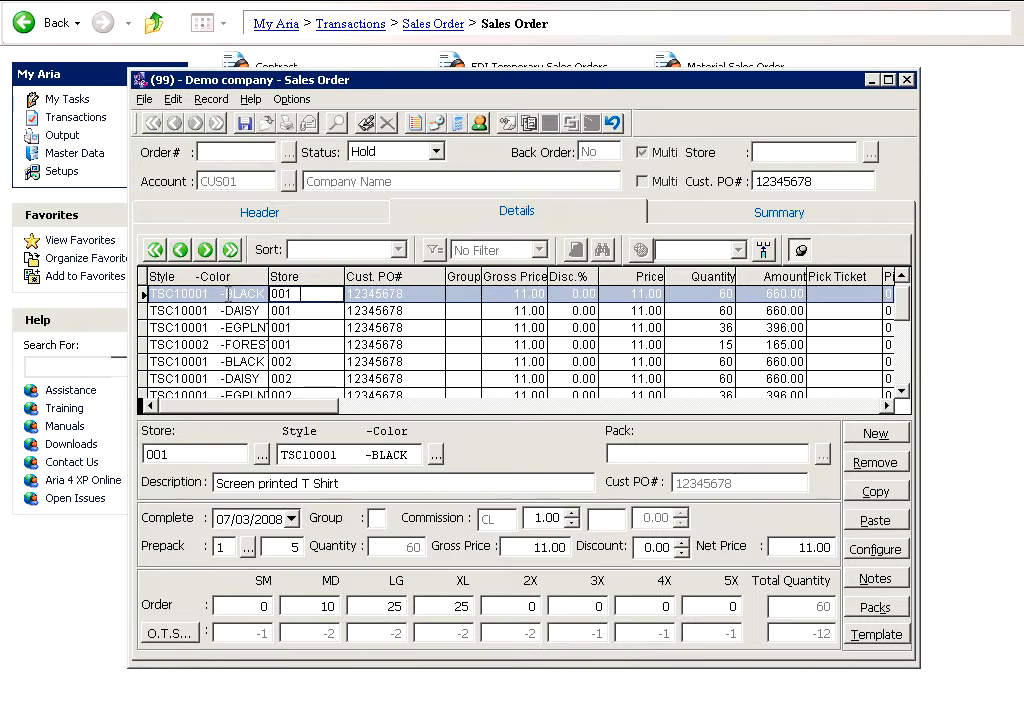
{"action": "left_click", "coordinate": [228, 296]}
{"action": "left_click", "coordinate": [231, 311]}
{"action": "key", "text": "Down"}
{"action": "key", "text": "Down"}
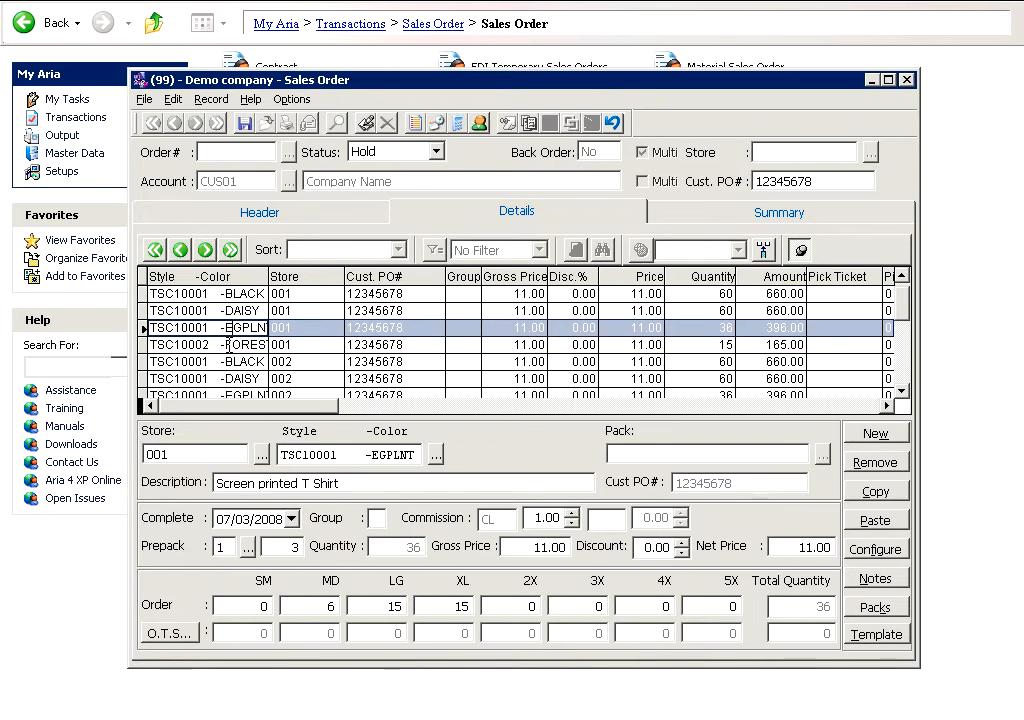
{"action": "key", "text": "Down"}
{"action": "key", "text": "Down"}
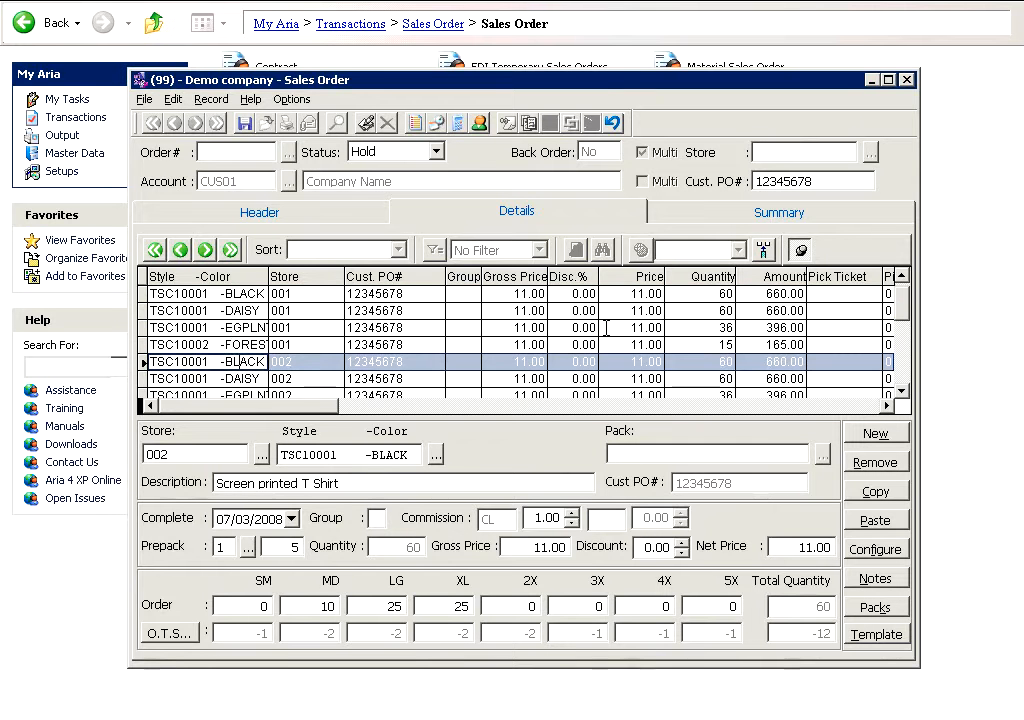
{"action": "key", "text": "Down"}
{"action": "key", "text": "Down"}
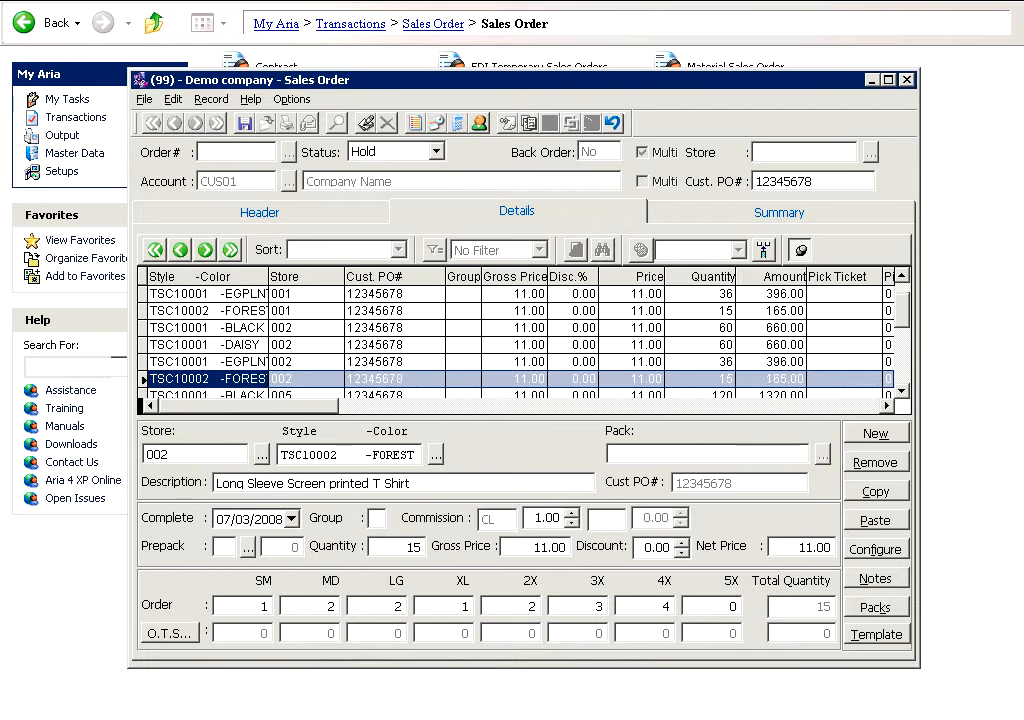
{"action": "key", "text": "Down"}
{"action": "key", "text": "Down"}
{"action": "key", "text": "Down"}
{"action": "key", "text": "Down"}
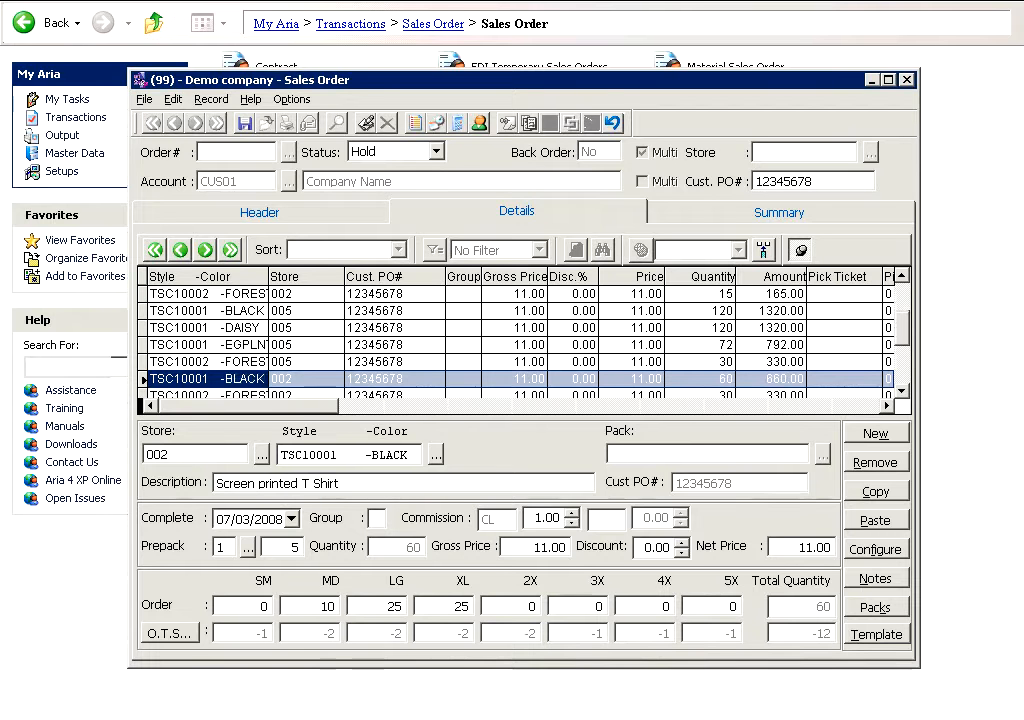
{"action": "key", "text": "Down"}
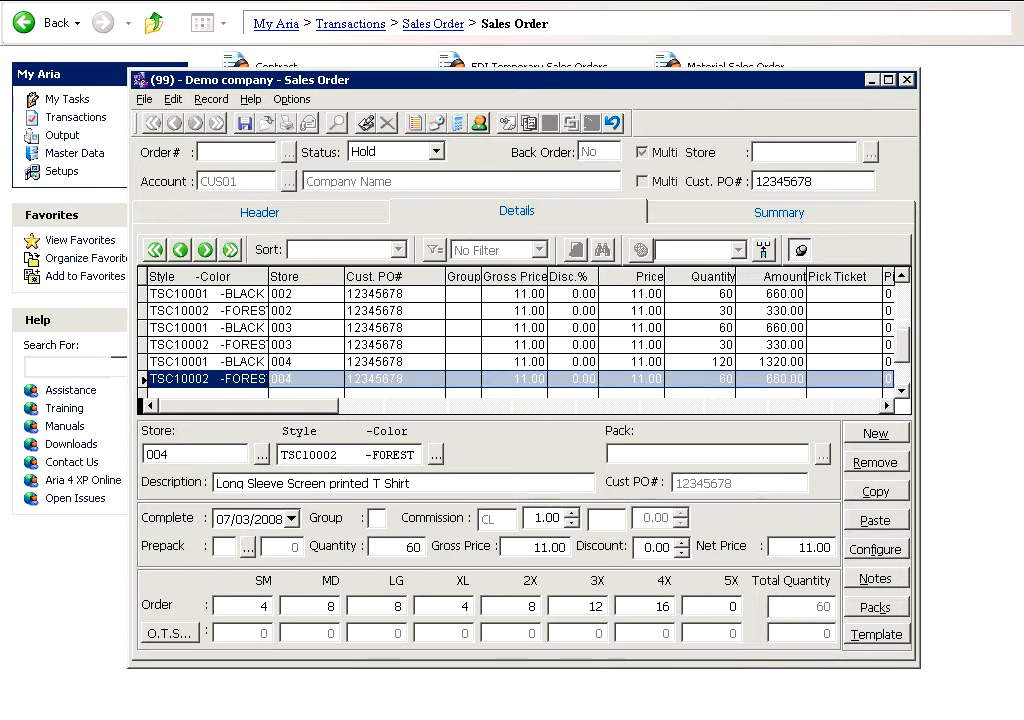
{"action": "left_click", "coordinate": [805, 213]}
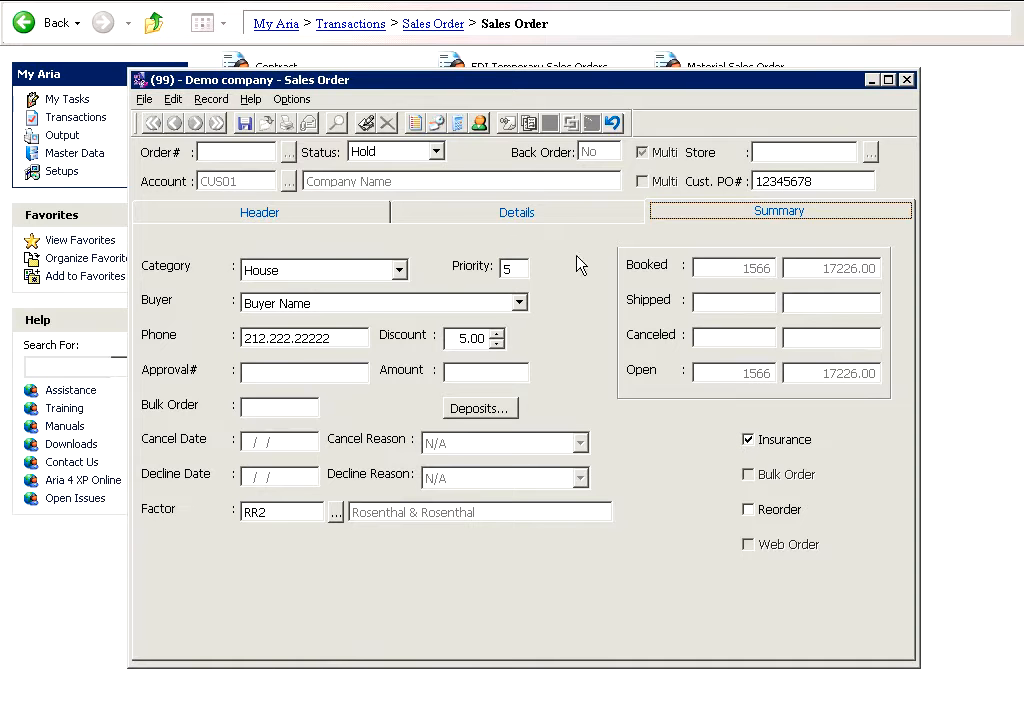
{"action": "left_click", "coordinate": [503, 212]}
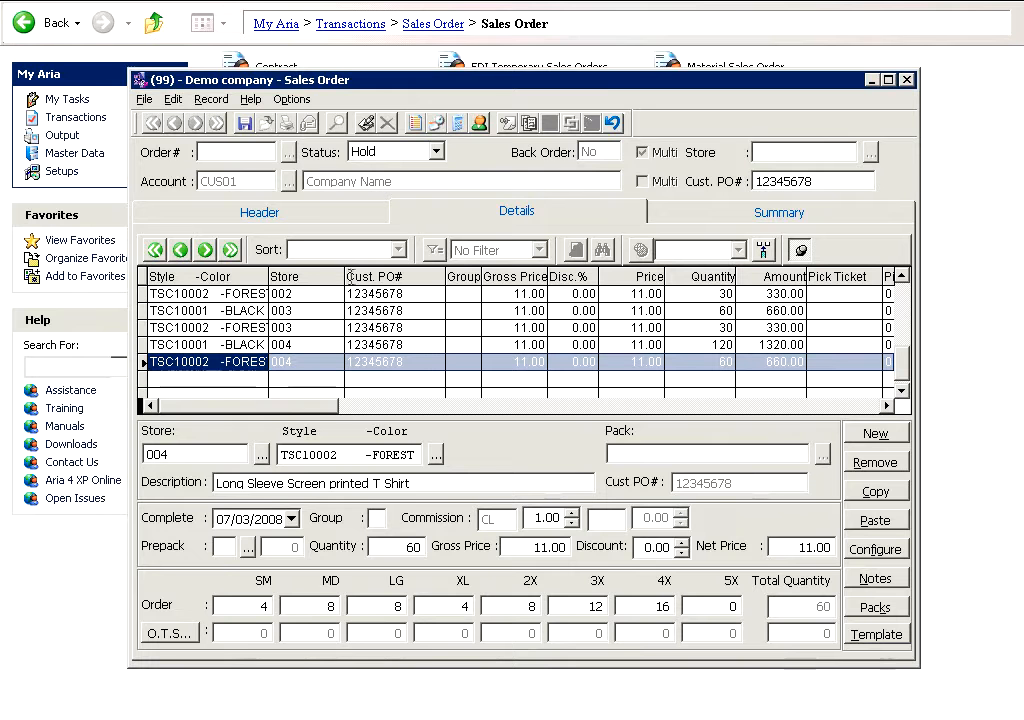
Step: Save the sales order keeping its Hold status, acknowledge the saved order, and decline adding notes
{"action": "left_click", "coordinate": [245, 124]}
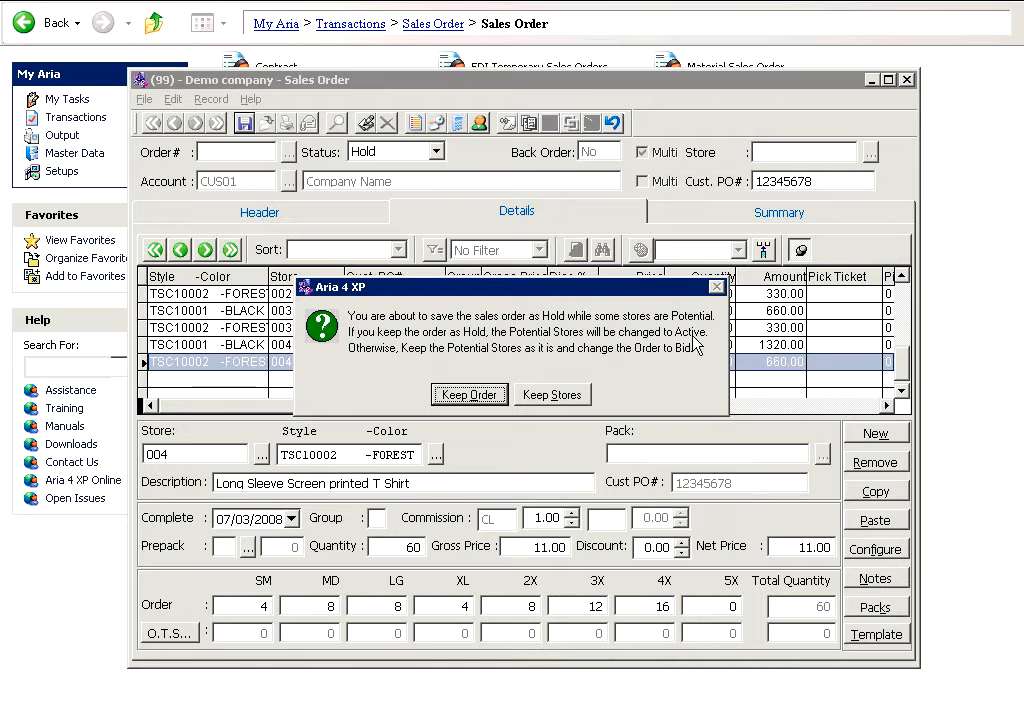
{"action": "left_click", "coordinate": [455, 396]}
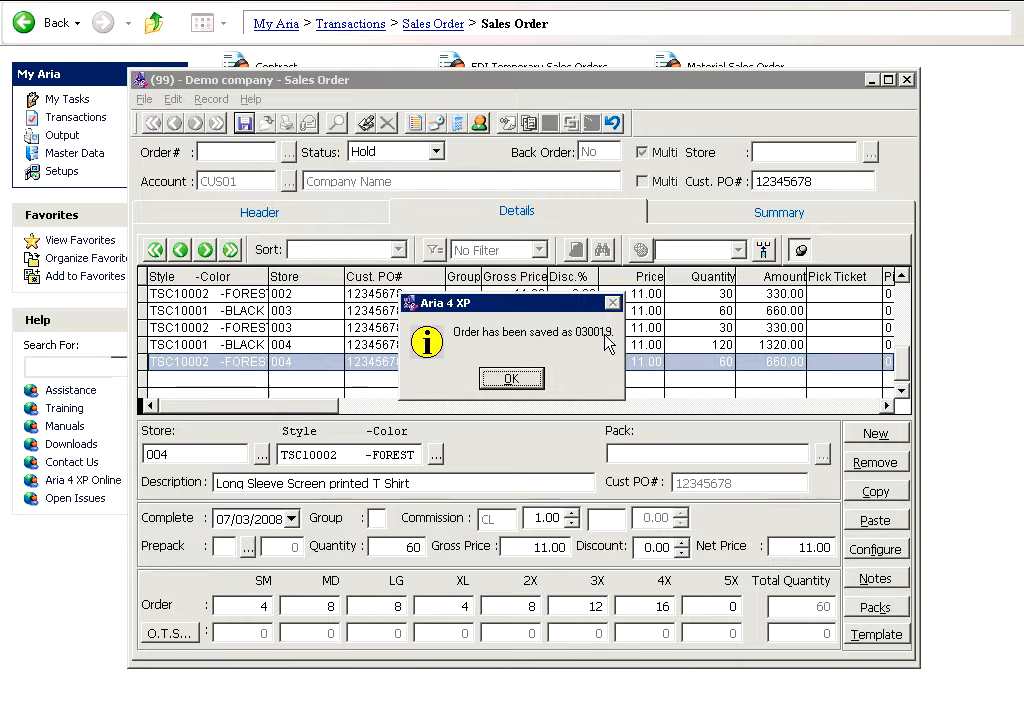
{"action": "left_click", "coordinate": [537, 381]}
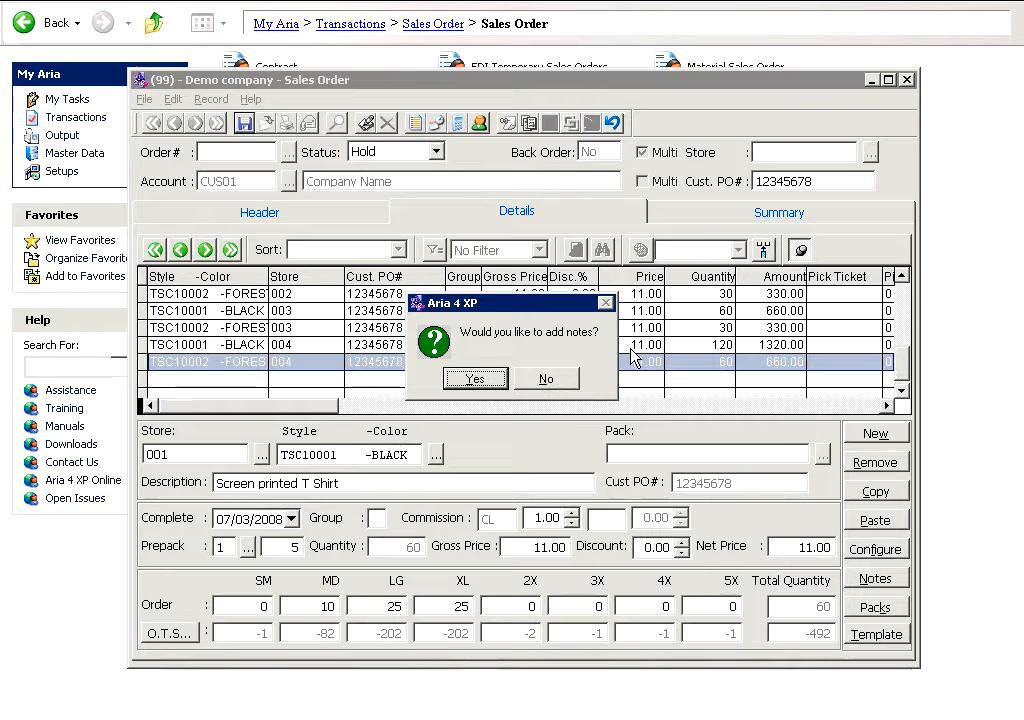
{"action": "left_click", "coordinate": [568, 379]}
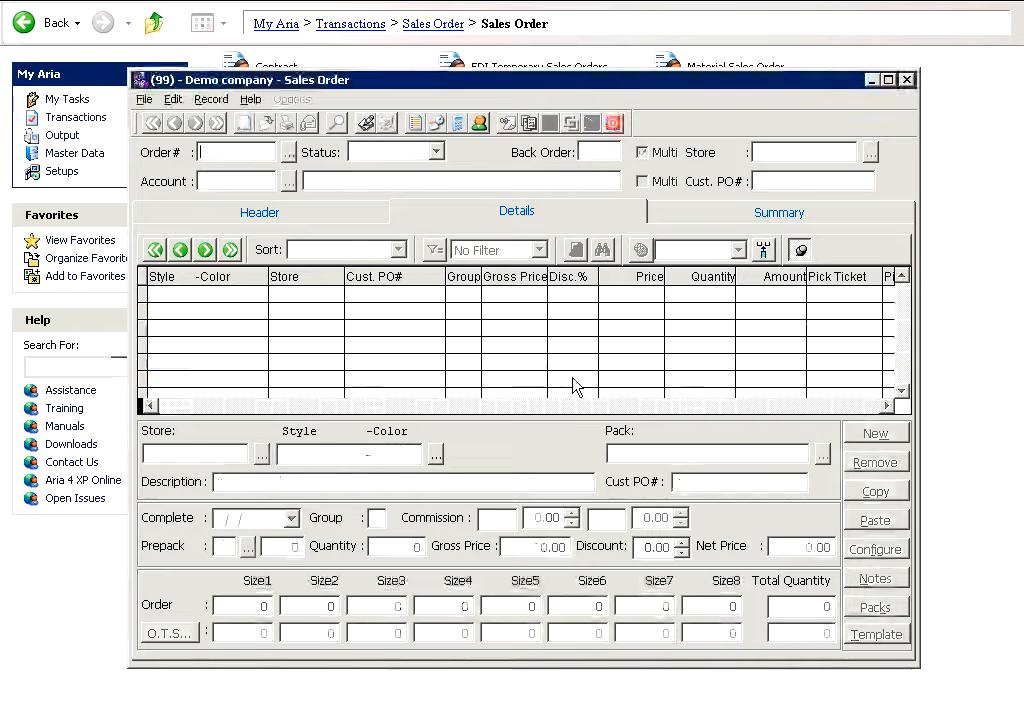